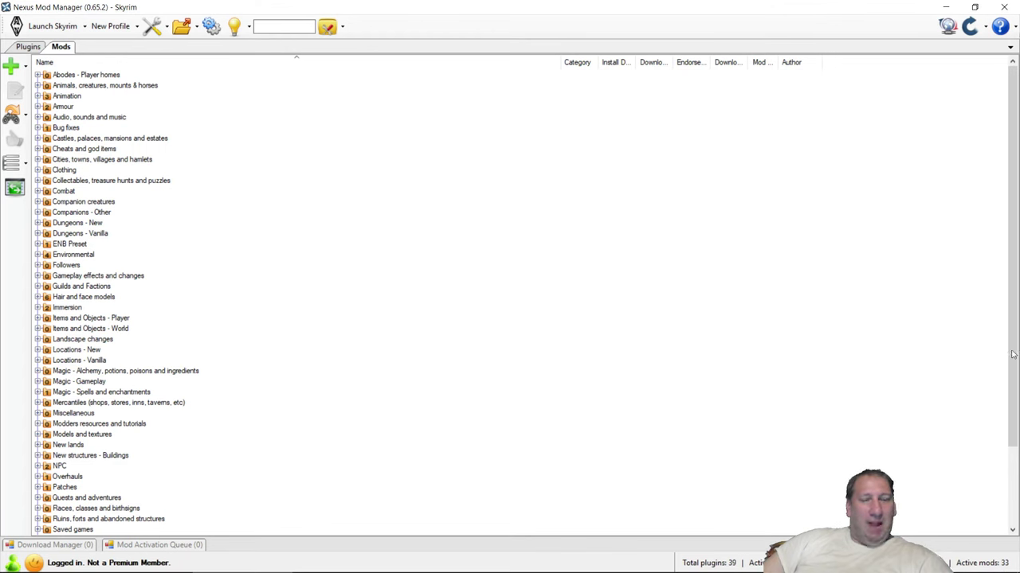
# Step: Expand the Animation, Armour and Bug fixes categories in the mod list to show their installed mods
pyautogui.click(37, 95)
pyautogui.click(37, 138)
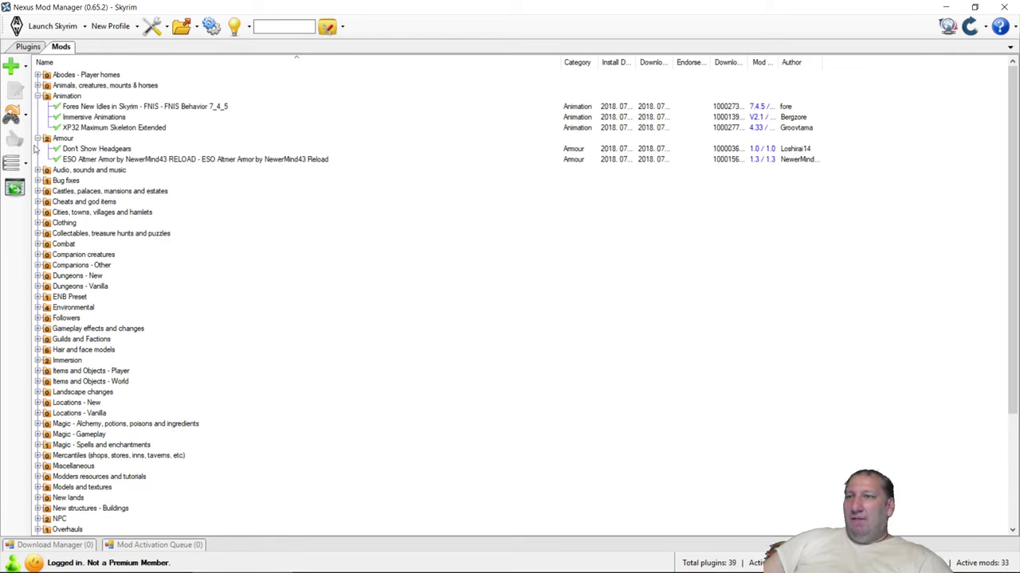
pyautogui.click(37, 181)
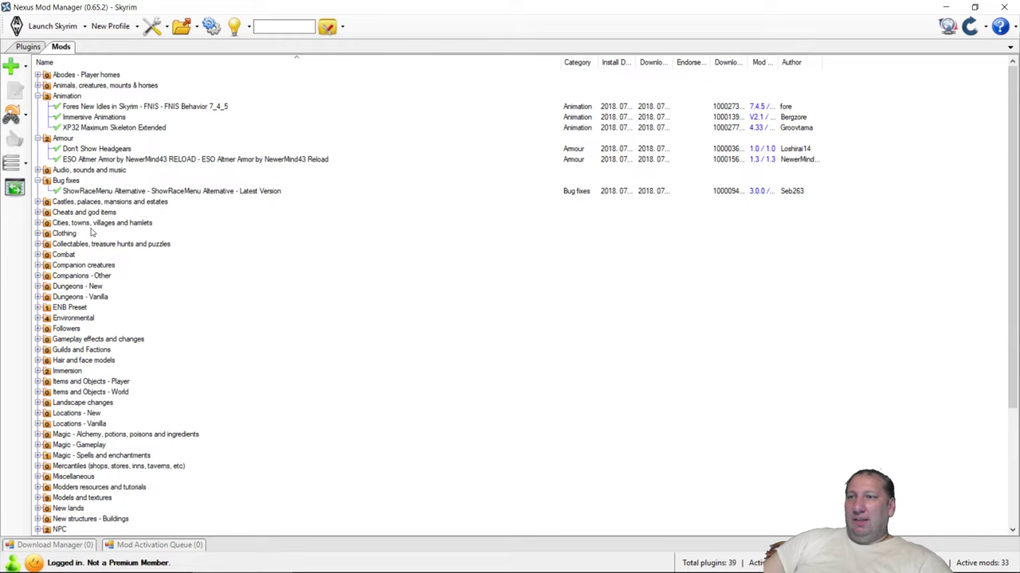
# Step: Expand the Immersion and NPC categories to show their mods, and return to the start of the list
pyautogui.scroll(-5, 81, 291)
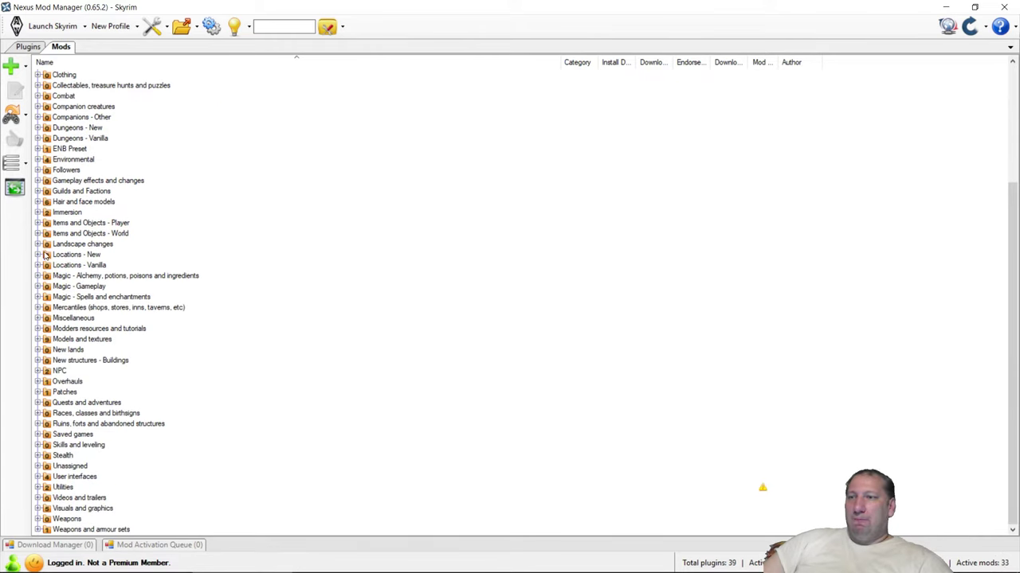
pyautogui.click(37, 213)
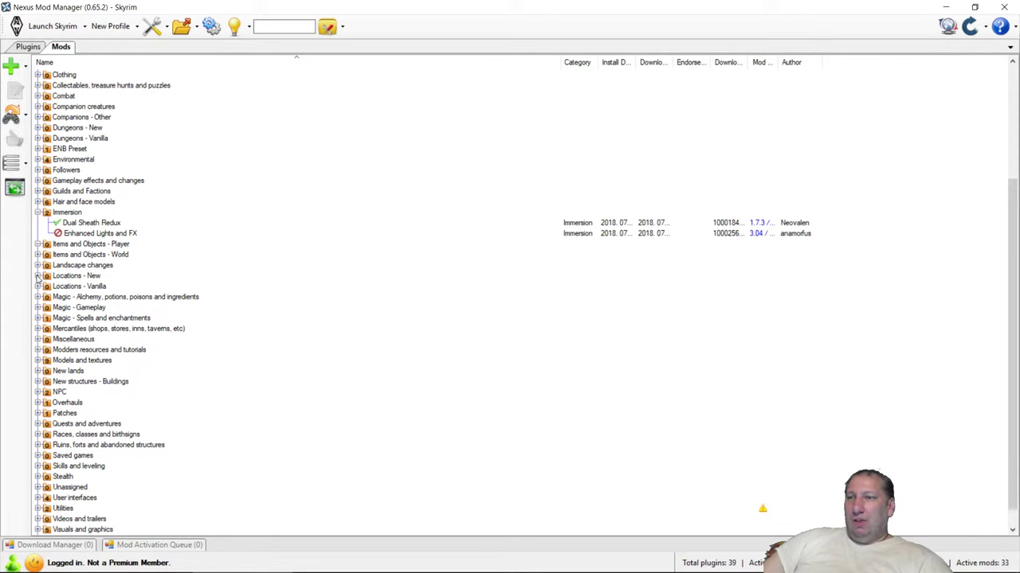
pyautogui.scroll(-1, 38, 279)
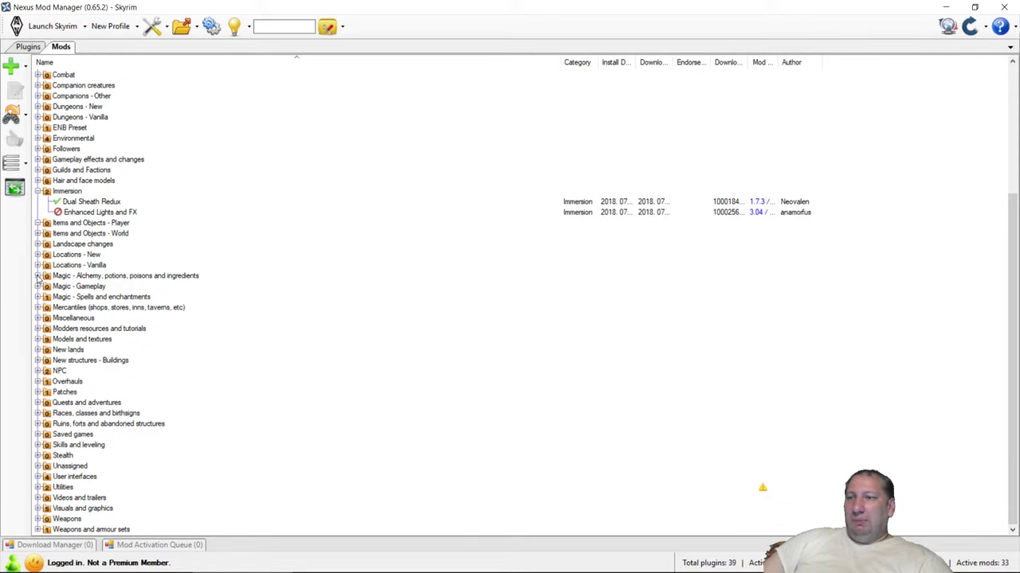
pyautogui.click(37, 371)
pyautogui.scroll(6, 251, 285)
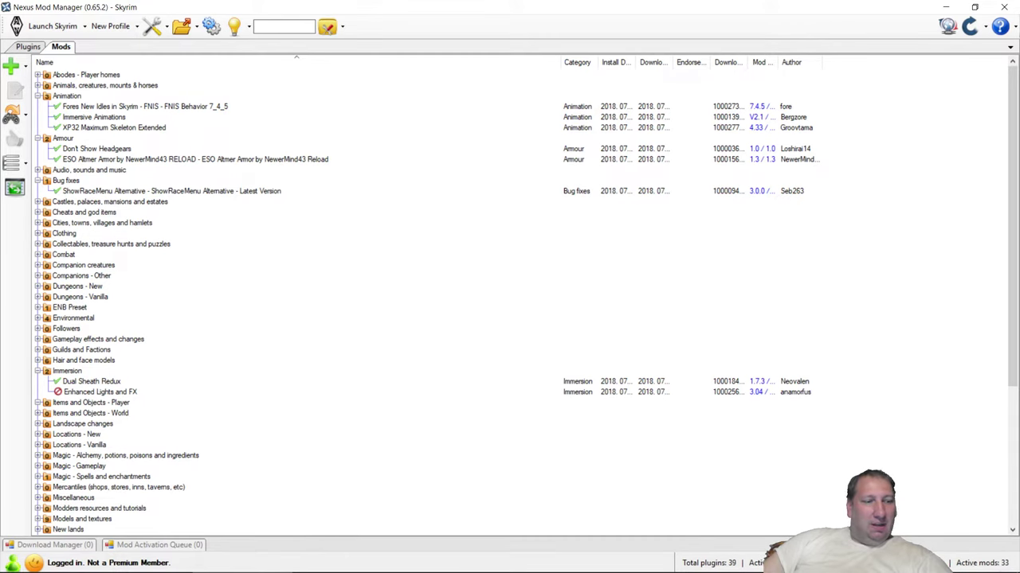
pyautogui.hotkey('alt', 'Tab')
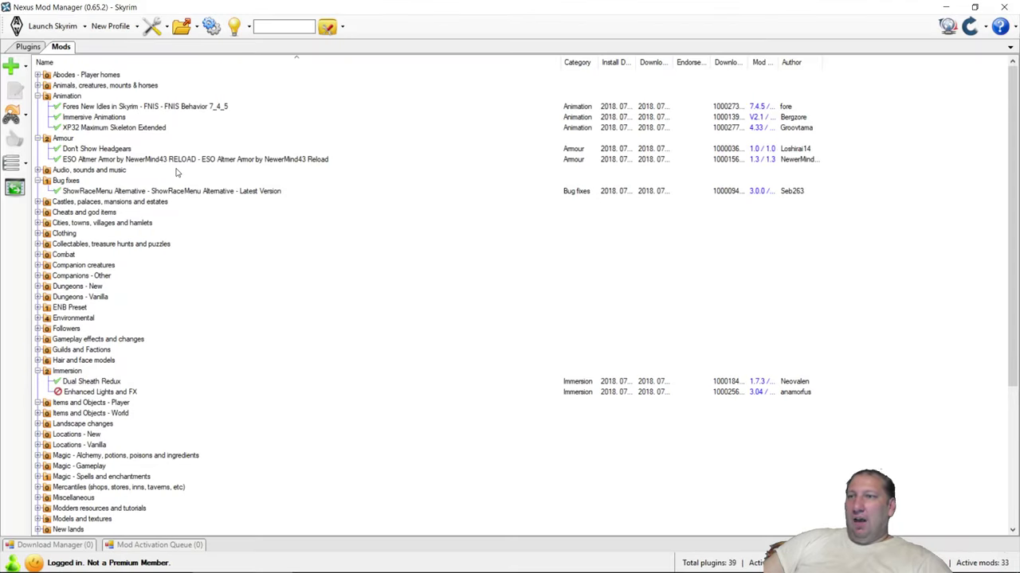
pyautogui.scroll(-6, 144, 283)
pyautogui.scroll(5, 145, 284)
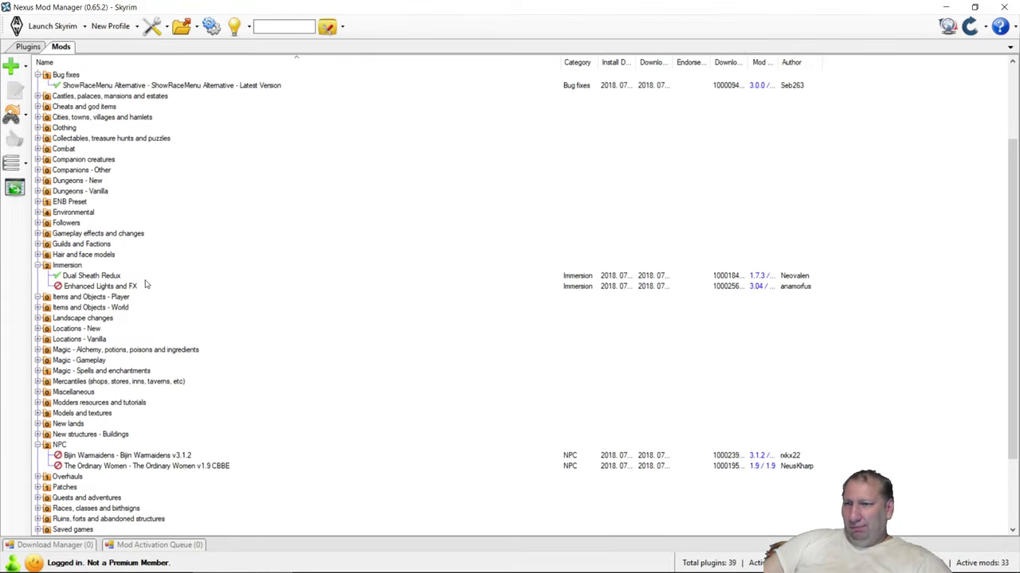
pyautogui.scroll(1, 146, 285)
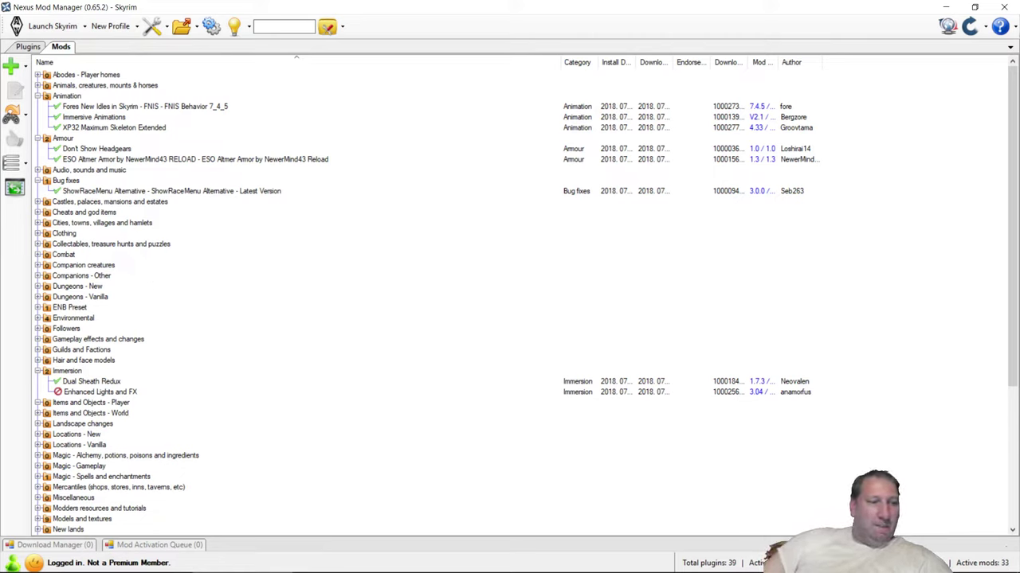
# Step: Switch to Chrome and view the Skyrim Script Extender page and the Skyrim Nexus home page
pyautogui.hotkey('alt', 'Tab')
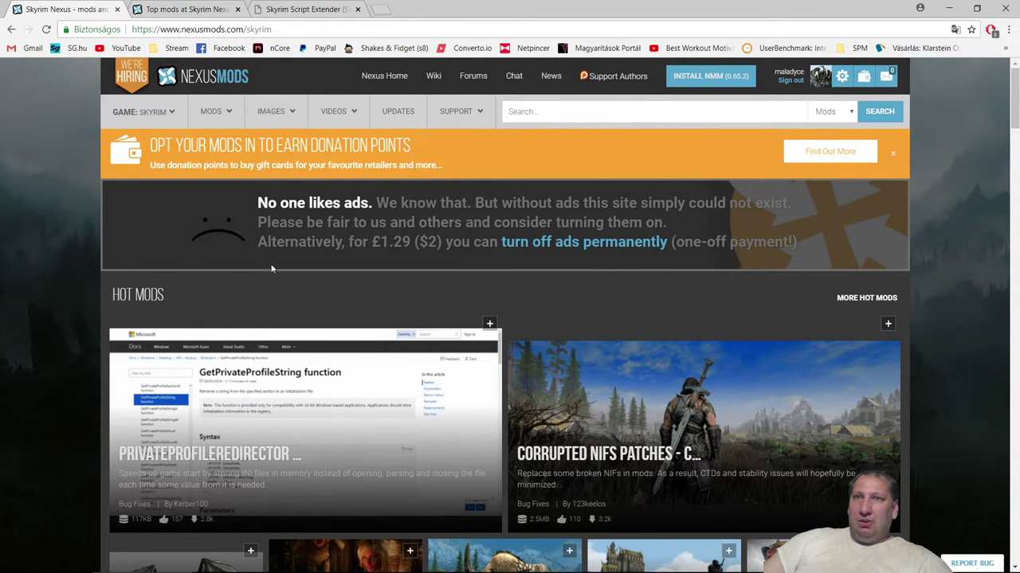
pyautogui.click(306, 9)
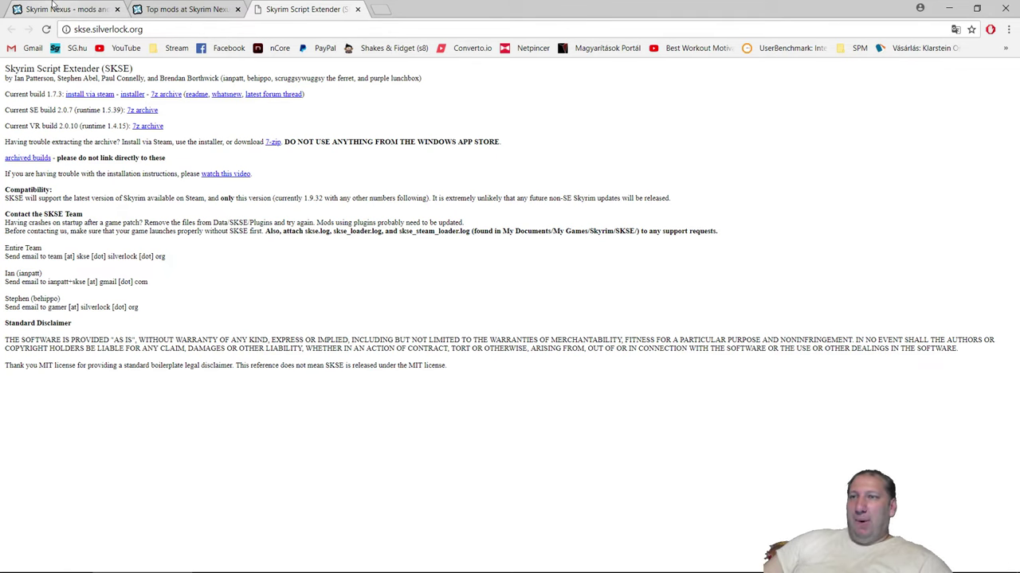
pyautogui.click(53, 7)
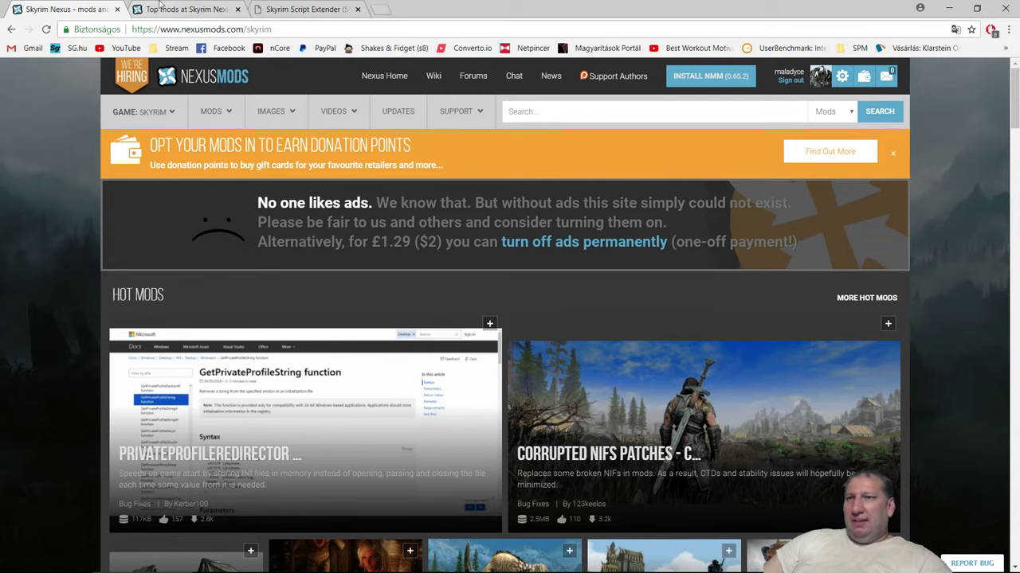
# Step: Browse the Skyrim Nexus top 30 files list from SkyUI through to Skyrim Flora Overhaul
pyautogui.click(183, 8)
pyautogui.scroll(-5, 556, 368)
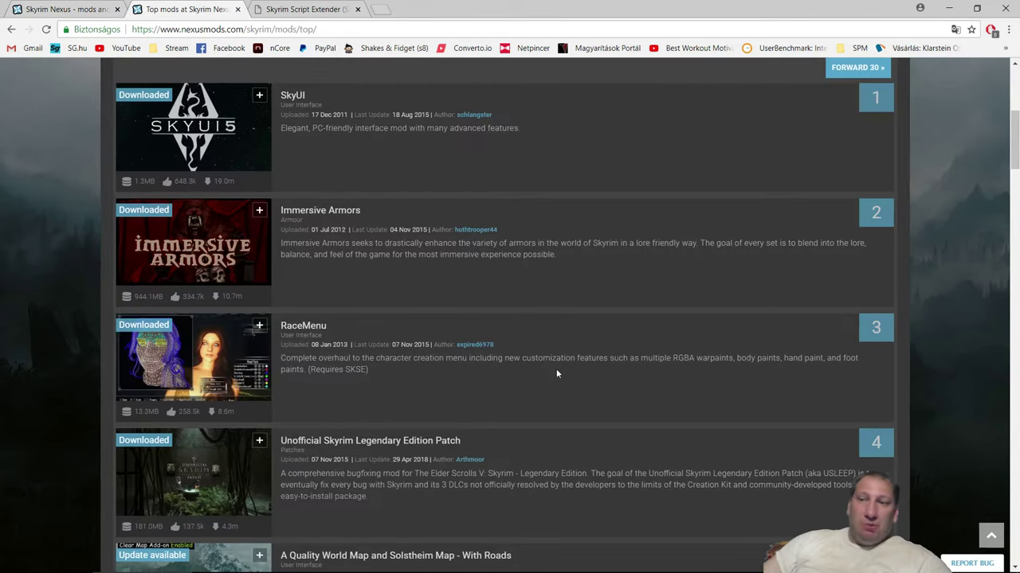
pyautogui.scroll(3, 556, 374)
pyautogui.scroll(-6, 556, 373)
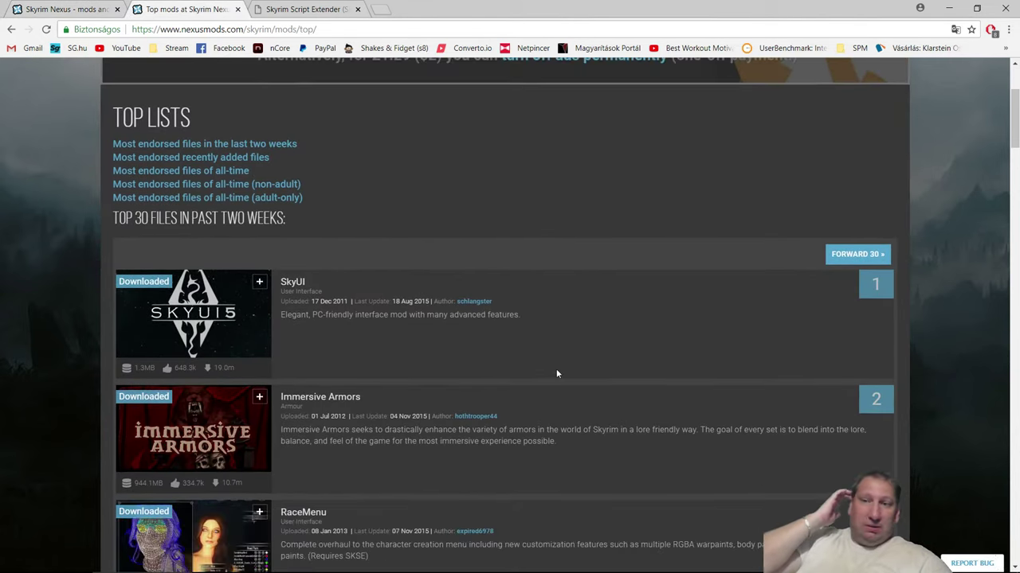
pyautogui.scroll(1, 556, 374)
pyautogui.scroll(-9, 556, 374)
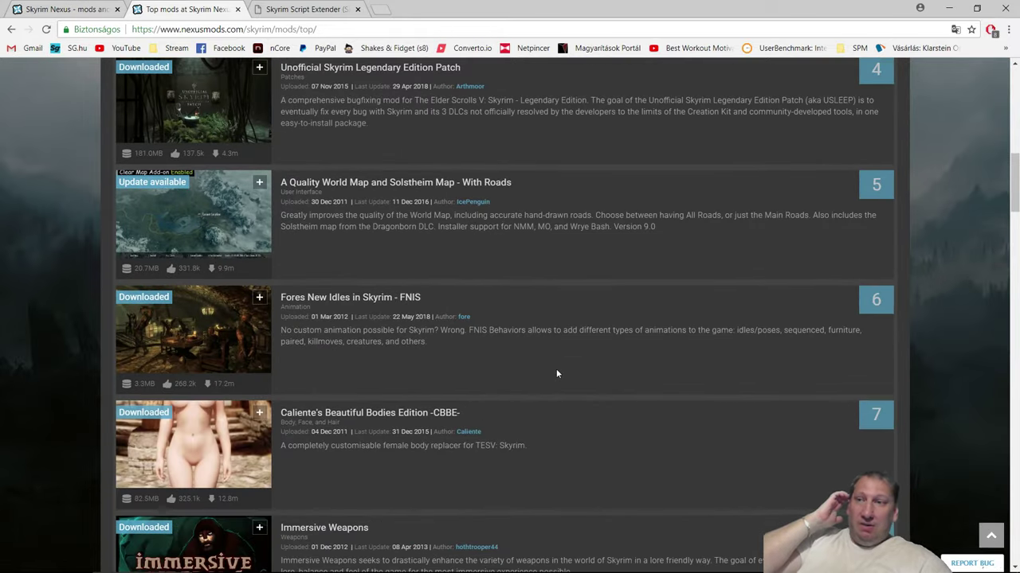
pyautogui.scroll(-13, 556, 373)
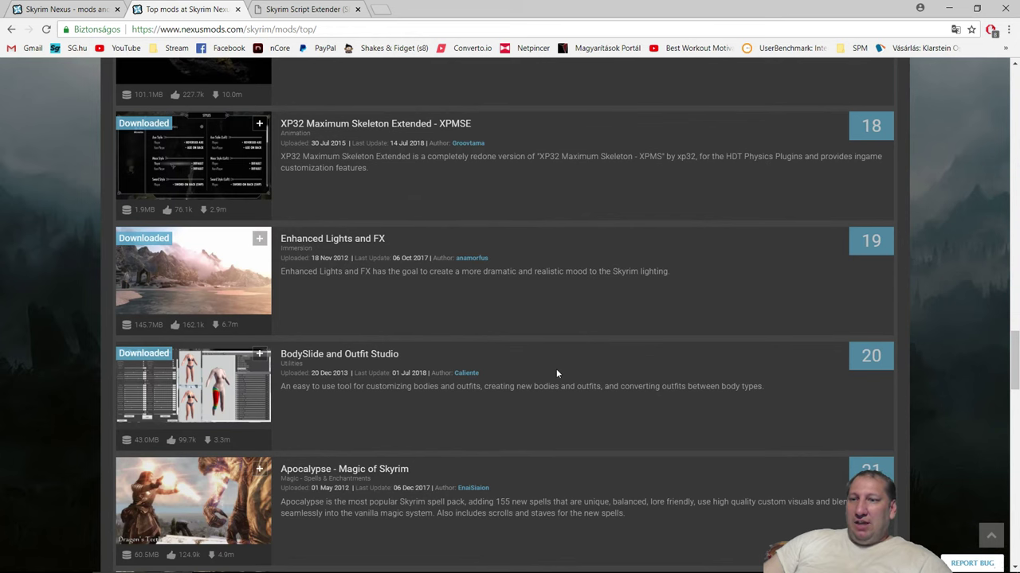
pyautogui.scroll(-2, 555, 374)
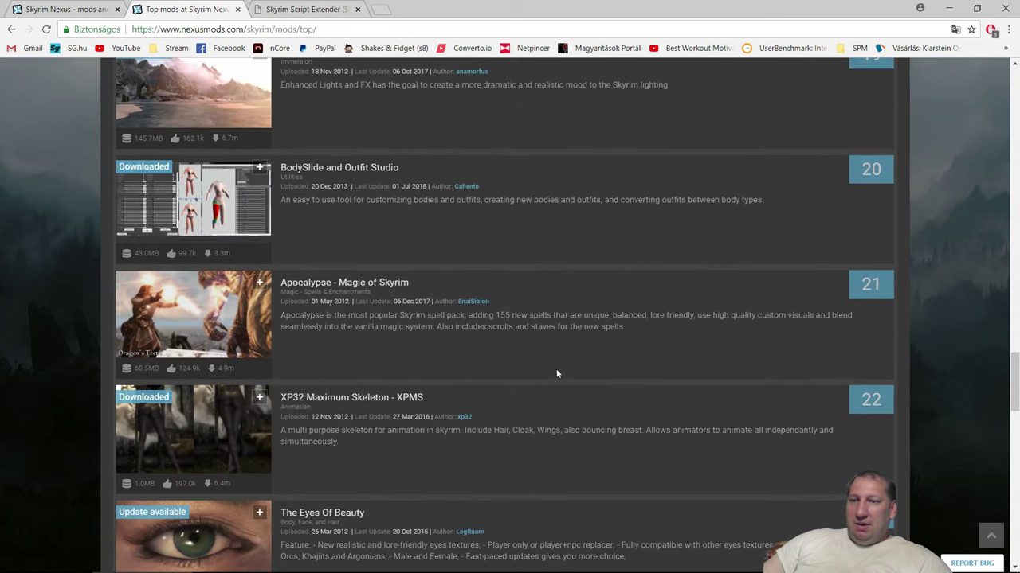
pyautogui.scroll(-2, 556, 374)
pyautogui.scroll(-2, 556, 374)
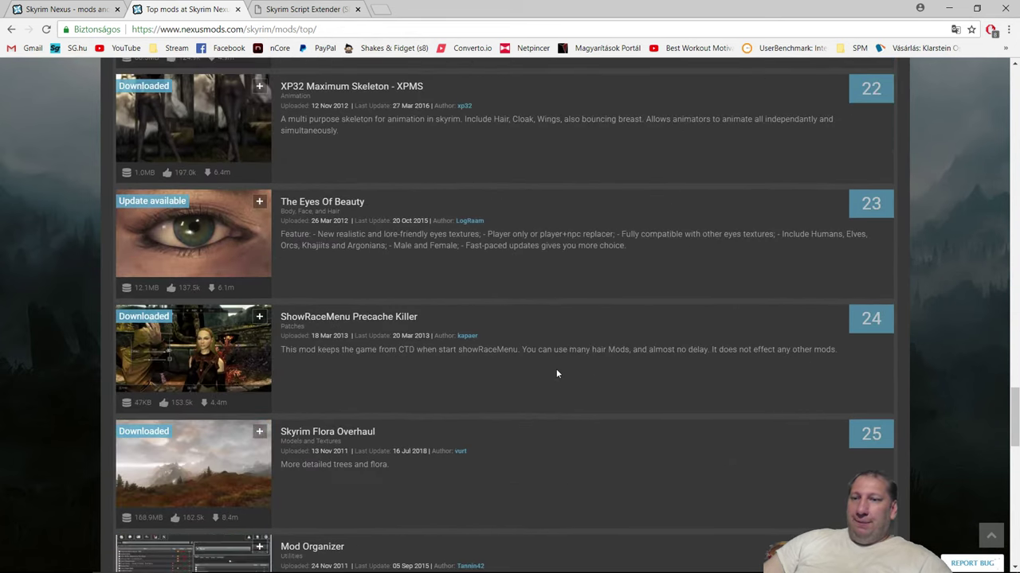
# Step: Open the XP32 Maximum Skeleton - XPMS mod page from the top files list and view its download options and summary
pyautogui.scroll(3, 556, 374)
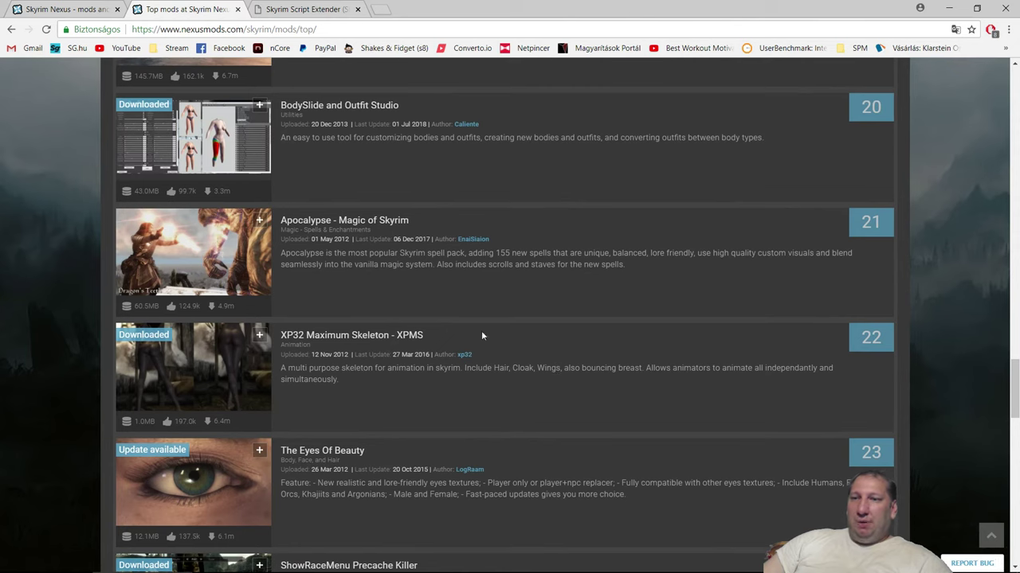
pyautogui.click(398, 335)
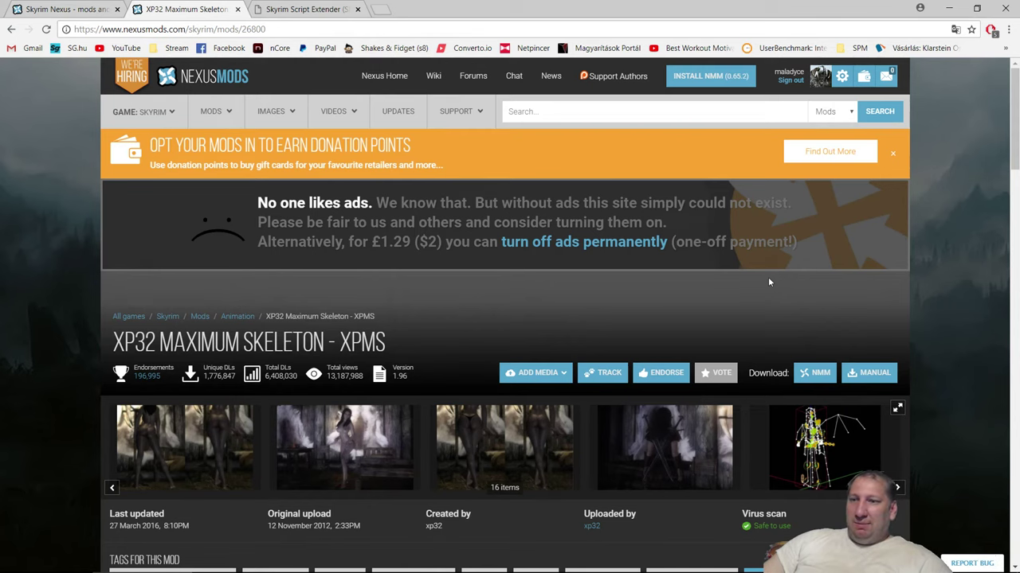
pyautogui.scroll(-2, 769, 282)
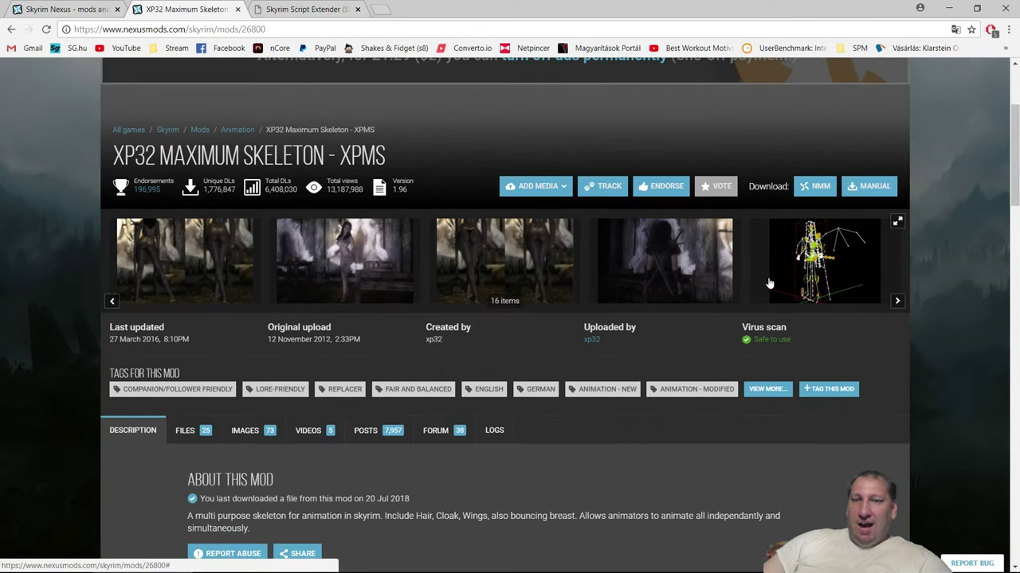
pyautogui.scroll(-3, 769, 283)
pyautogui.scroll(2, 768, 278)
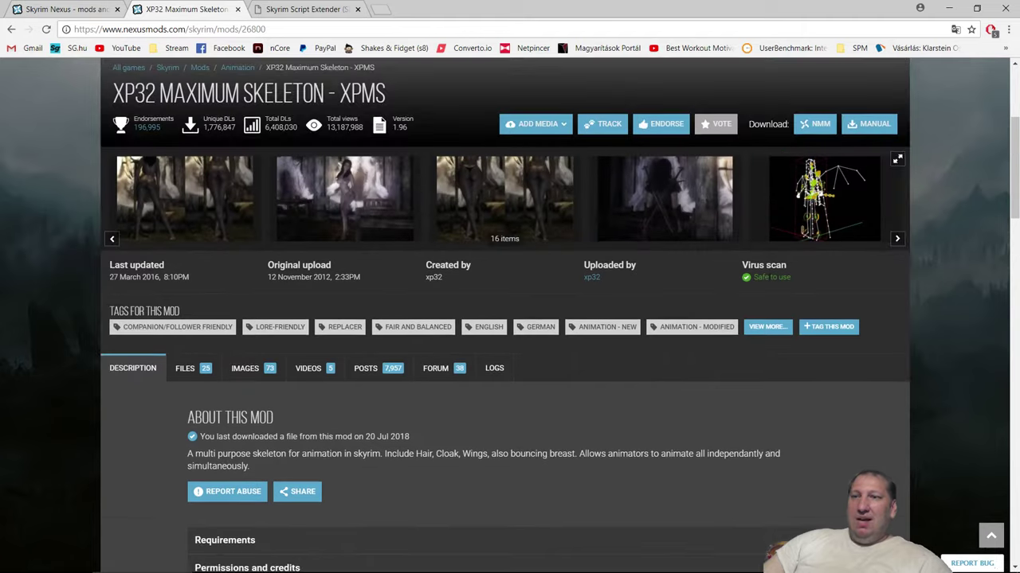
pyautogui.scroll(1, 768, 280)
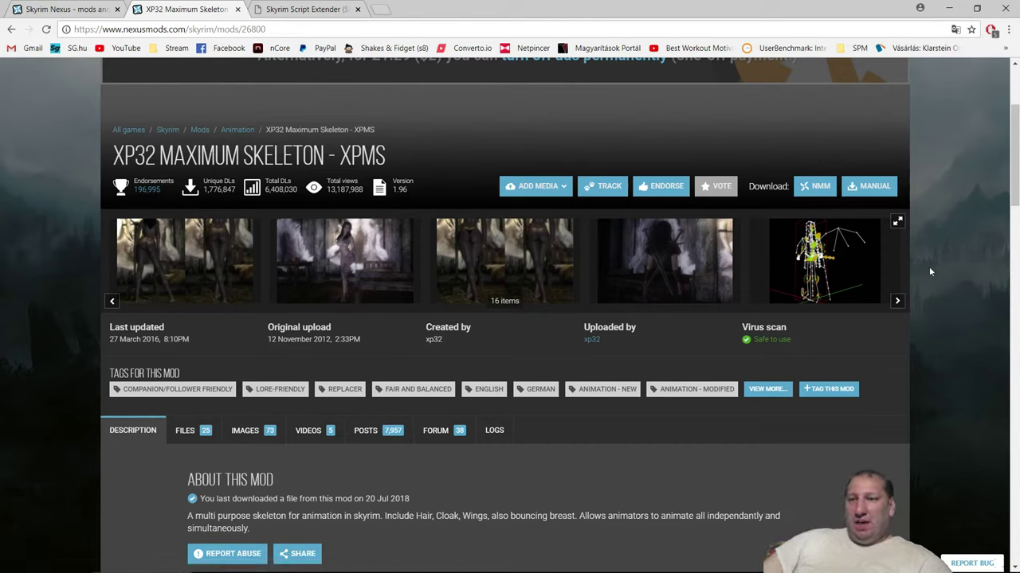
# Step: Examine the mod description's feature list and briefly highlight its Requirement entry, Realistic Ragdolls and Force
pyautogui.scroll(-5, 928, 267)
pyautogui.scroll(-4, 929, 272)
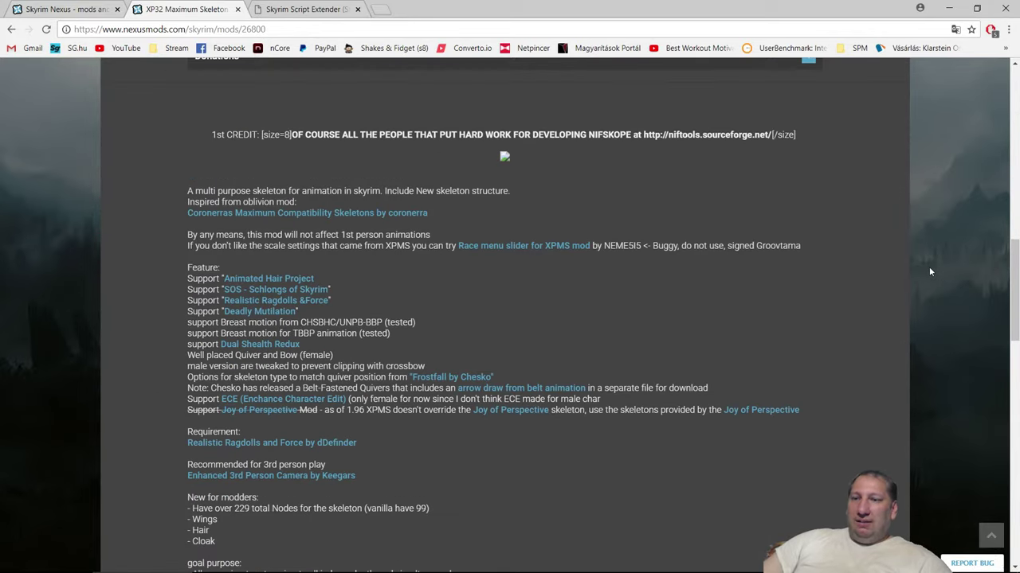
pyautogui.scroll(-4, 929, 272)
pyautogui.scroll(3, 929, 271)
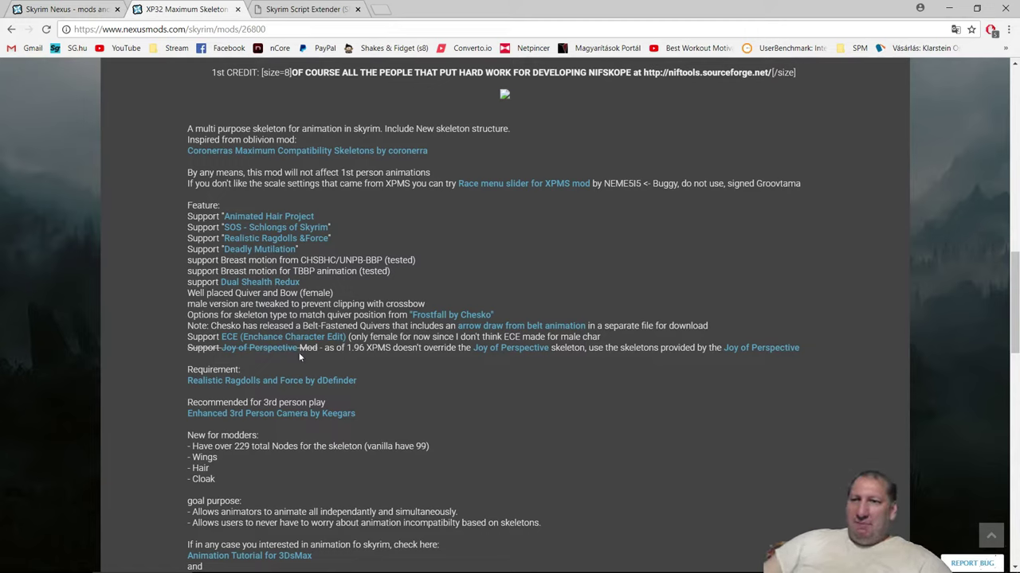
pyautogui.moveTo(168, 366); pyautogui.dragTo(435, 388)
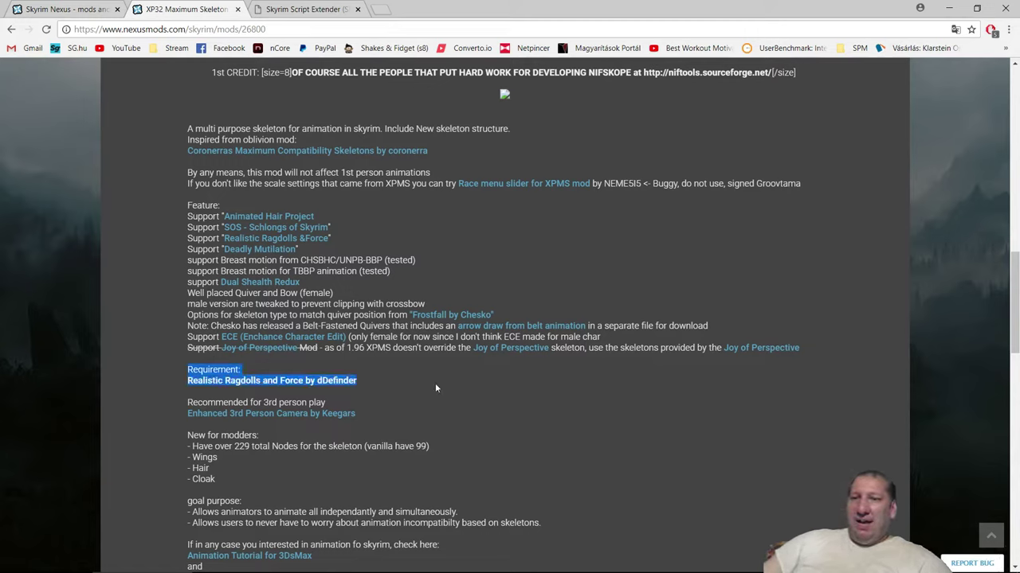
pyautogui.click(514, 286)
# Step: Look through the description's FAQ, credits and permissions, and return to the mod page's download options
pyautogui.scroll(-2, 333, 223)
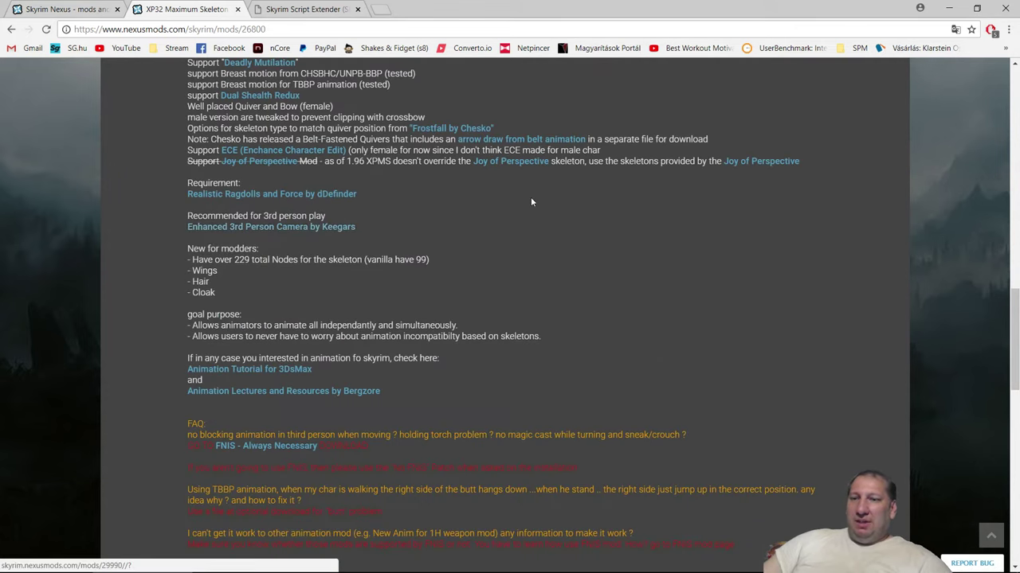
pyautogui.scroll(-5, 531, 197)
pyautogui.scroll(-2, 531, 197)
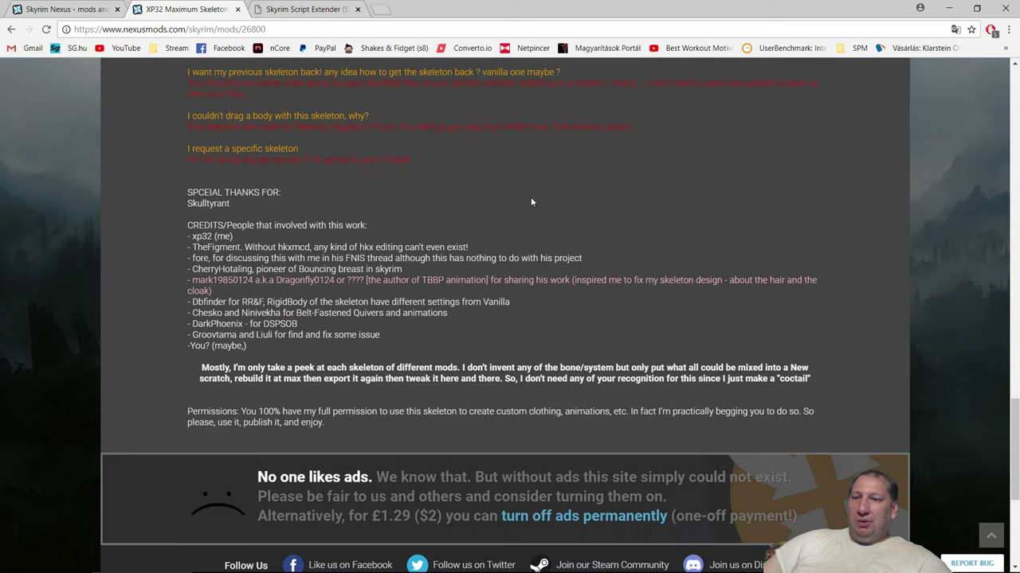
pyautogui.scroll(7, 531, 197)
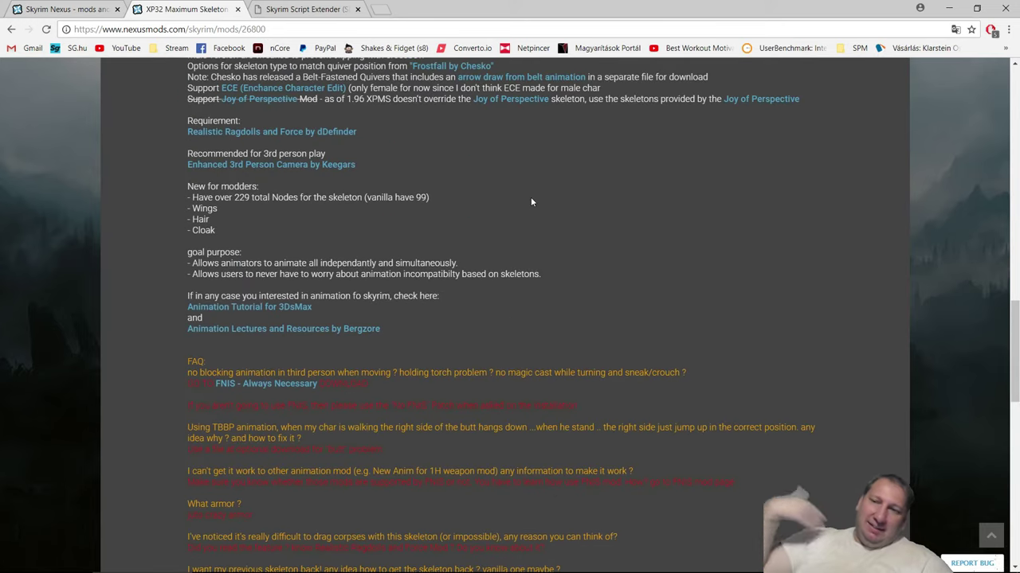
pyautogui.scroll(2, 530, 202)
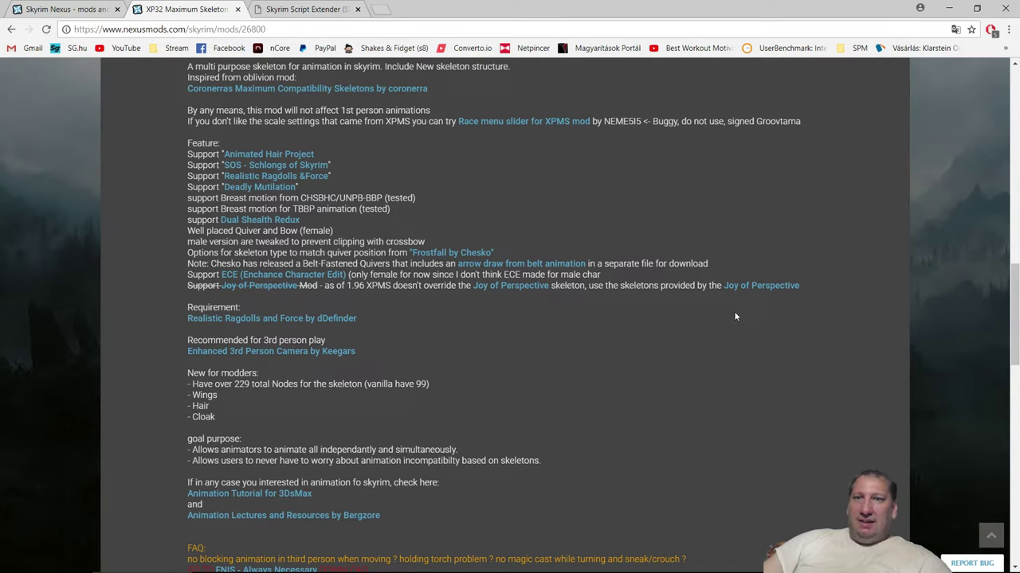
pyautogui.scroll(4, 735, 316)
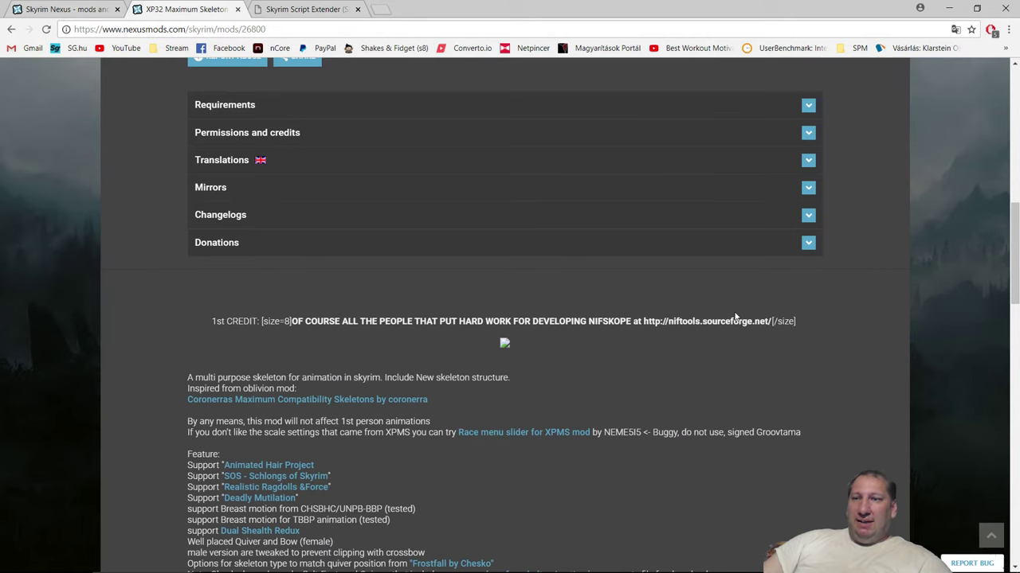
pyautogui.scroll(5, 735, 317)
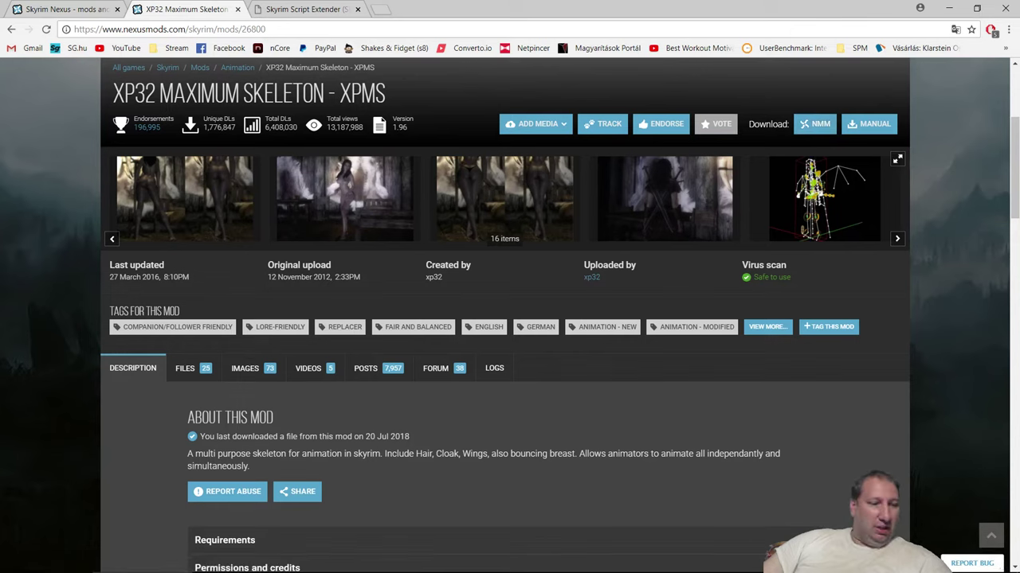
# Step: Switch to Nexus Mod Manager to check the Download Manager, and return to the XPMS mod page in Chrome
pyautogui.hotkey('alt', 'Tab')
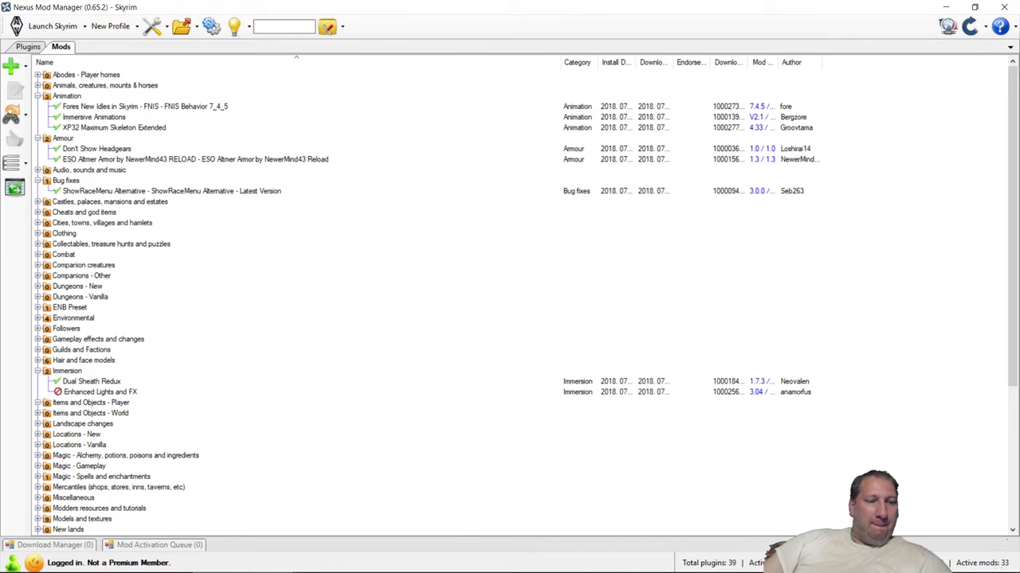
pyautogui.click(49, 545)
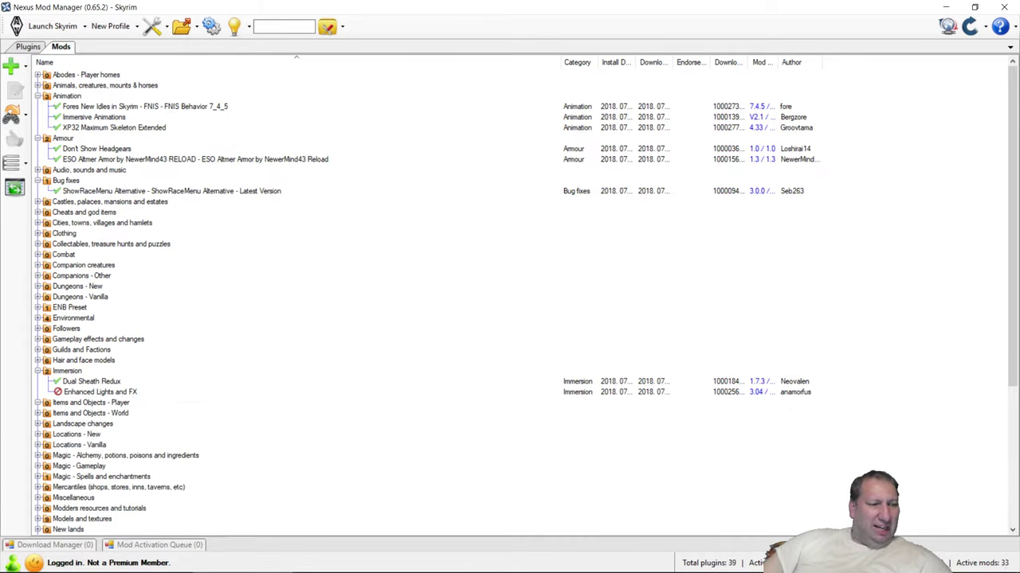
pyautogui.hotkey('alt', 'Tab')
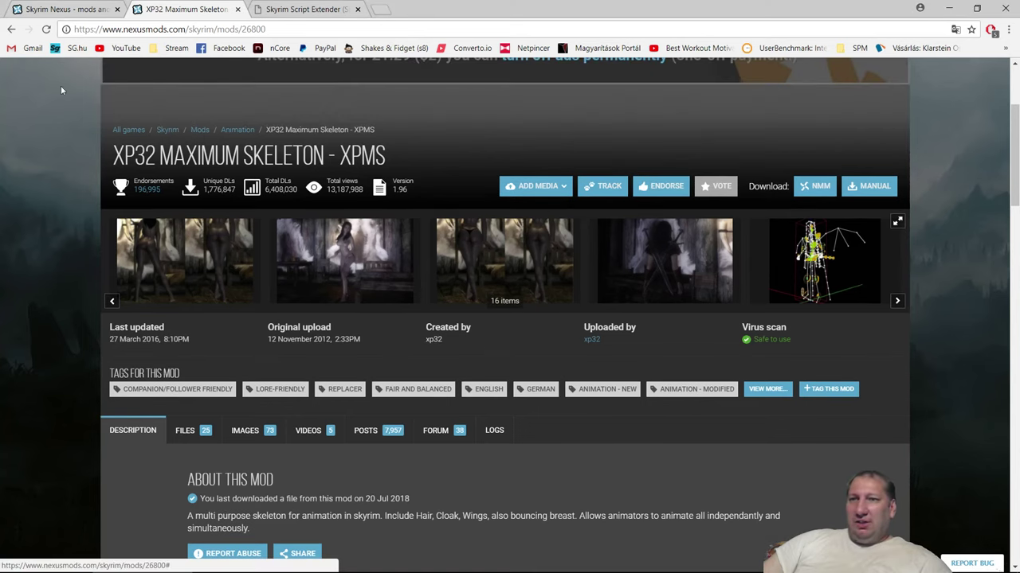
# Step: Return to the top files list and go forward to the next 30 mods
pyautogui.click(12, 29)
pyautogui.scroll(-15, 489, 221)
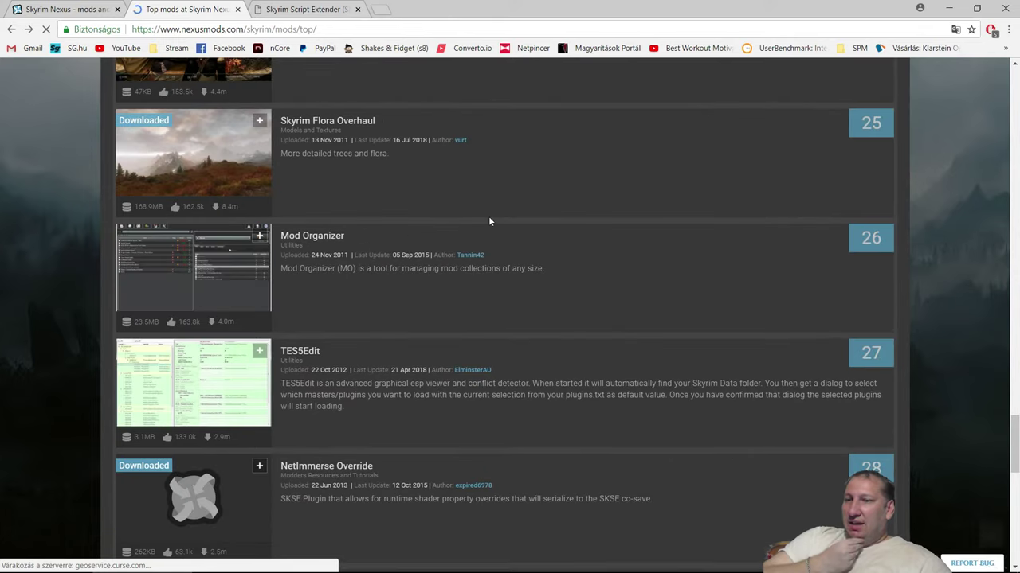
pyautogui.scroll(2, 489, 215)
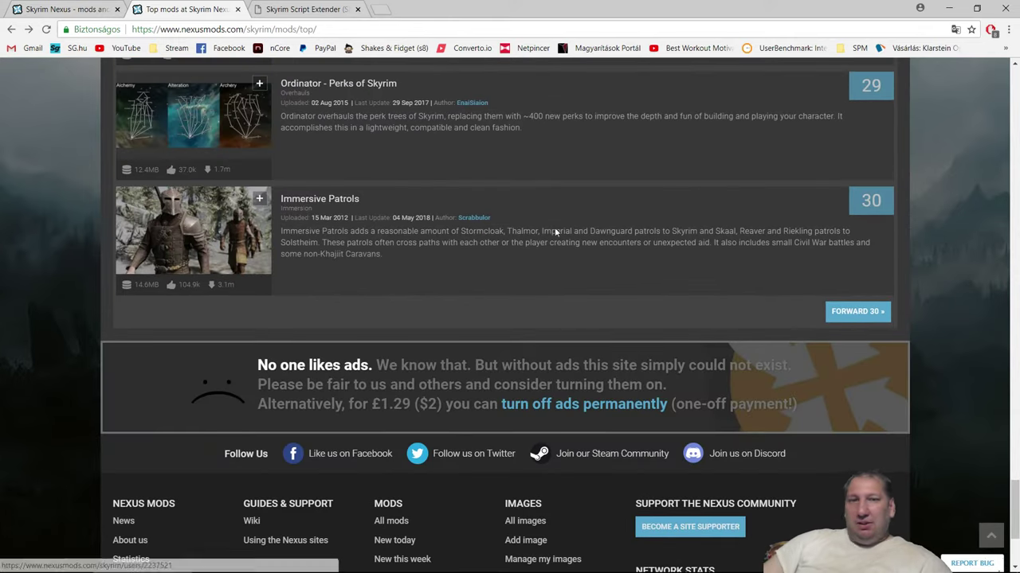
pyautogui.click(857, 311)
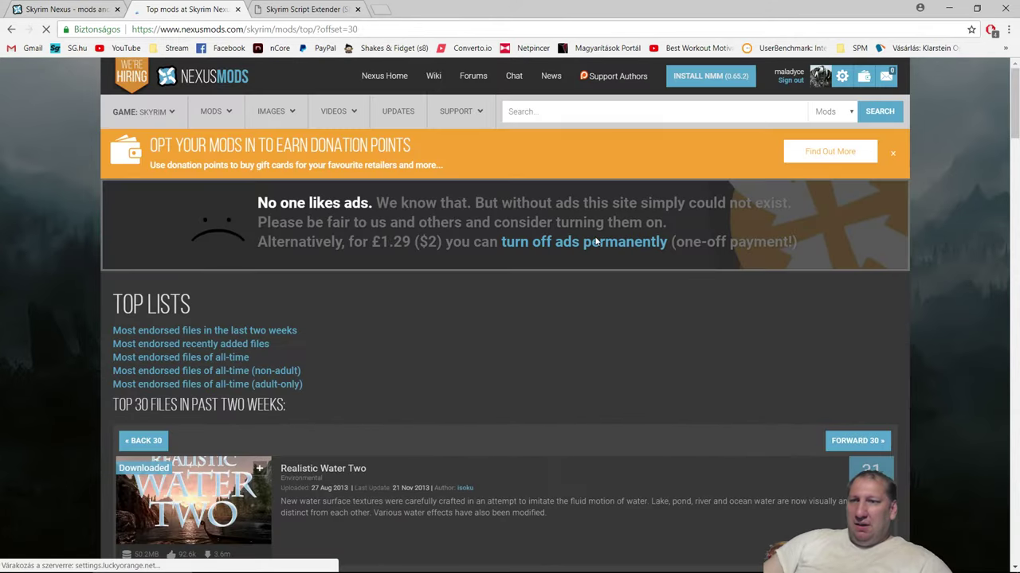
# Step: Browse the top files list through the mods ranked 31 to 60
pyautogui.scroll(-4, 596, 240)
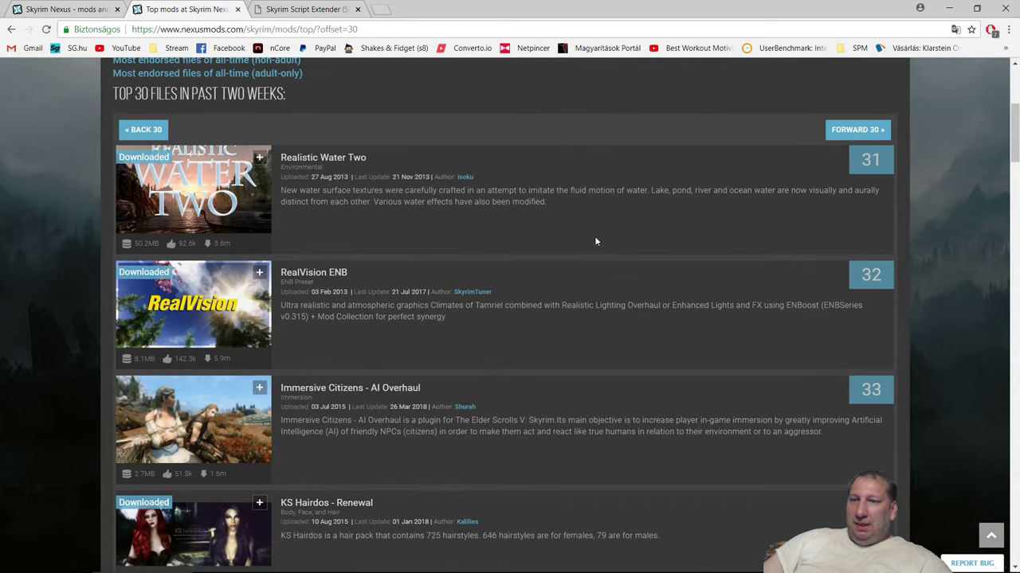
pyautogui.scroll(-6, 595, 241)
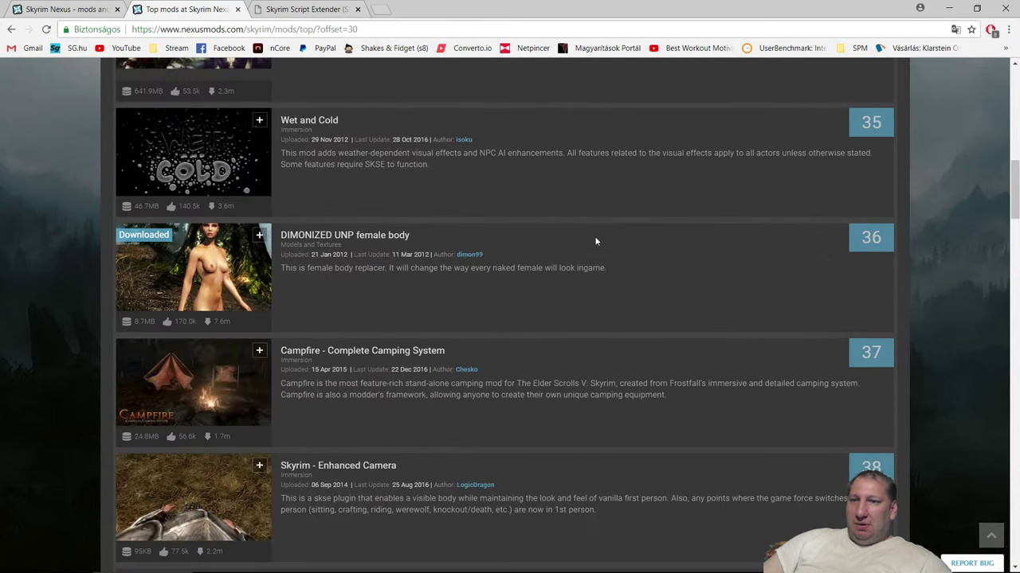
pyautogui.scroll(-3, 595, 241)
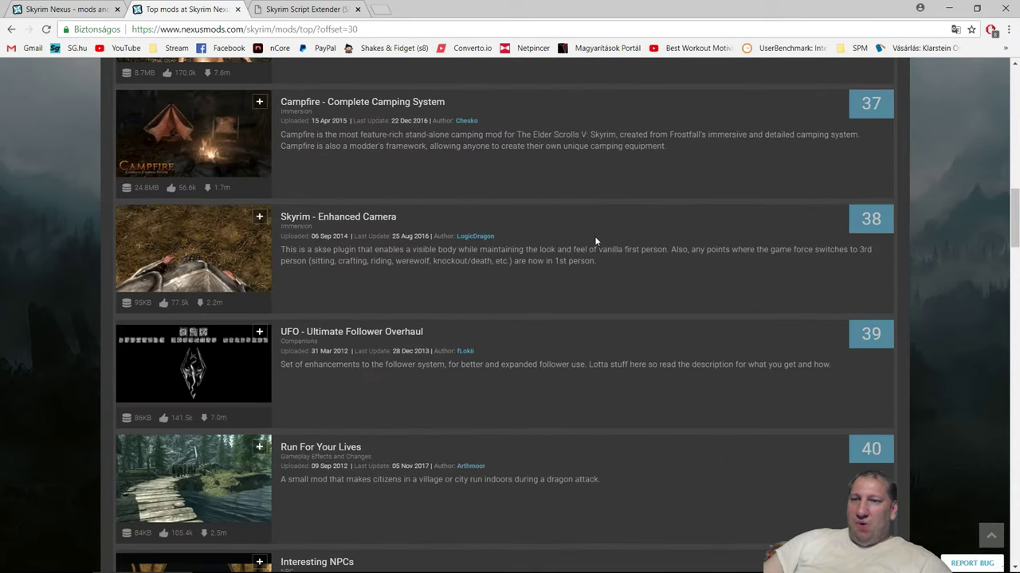
pyautogui.scroll(-3, 594, 236)
pyautogui.scroll(-3, 594, 236)
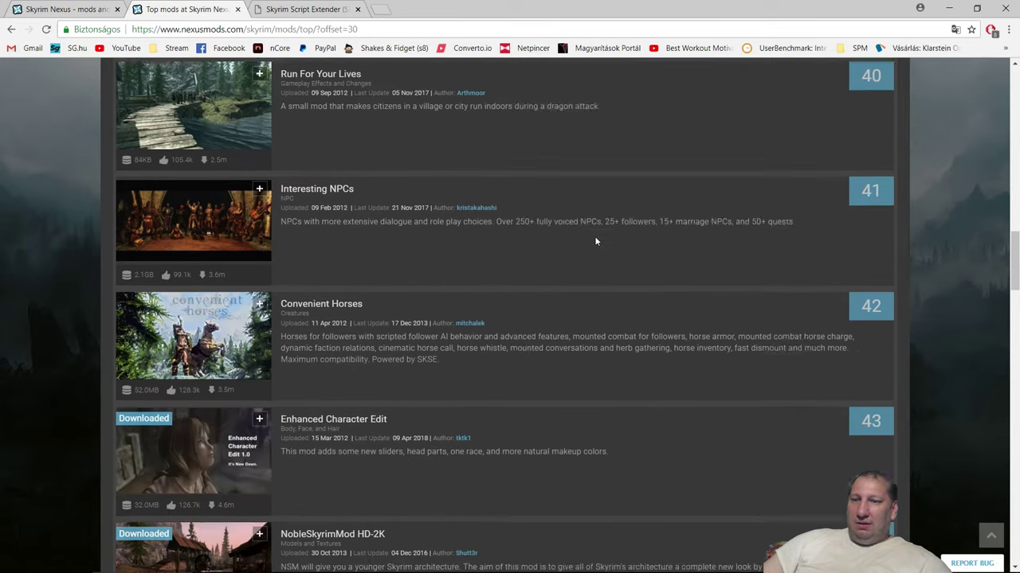
pyautogui.scroll(-1, 594, 240)
pyautogui.scroll(-5, 595, 241)
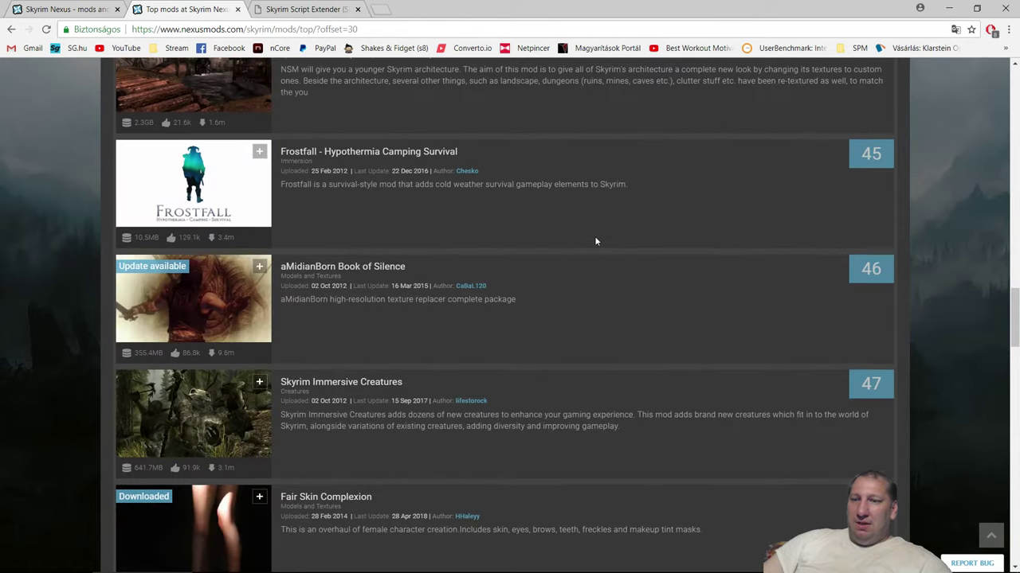
pyautogui.scroll(-15, 595, 240)
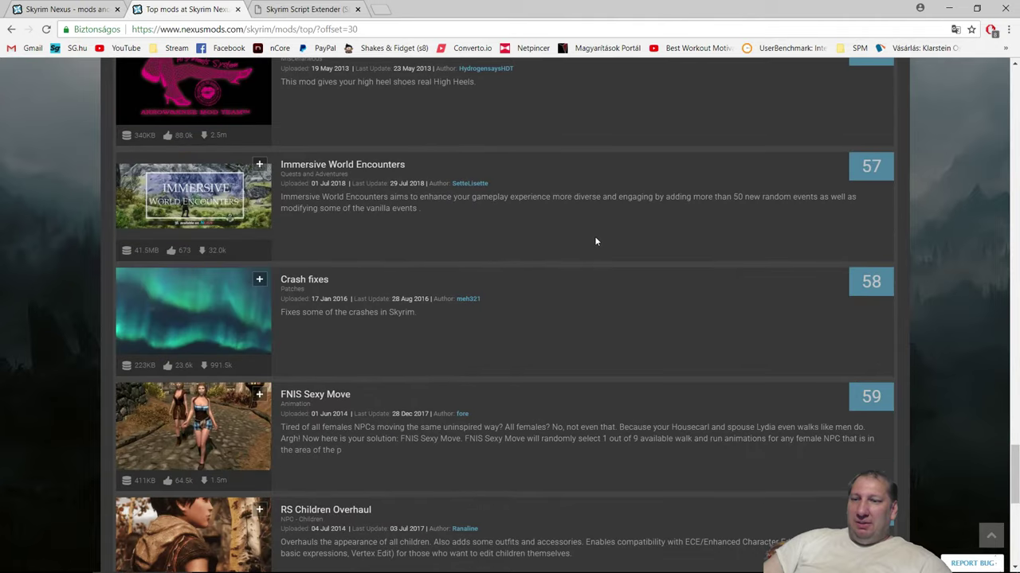
pyautogui.scroll(-2, 595, 241)
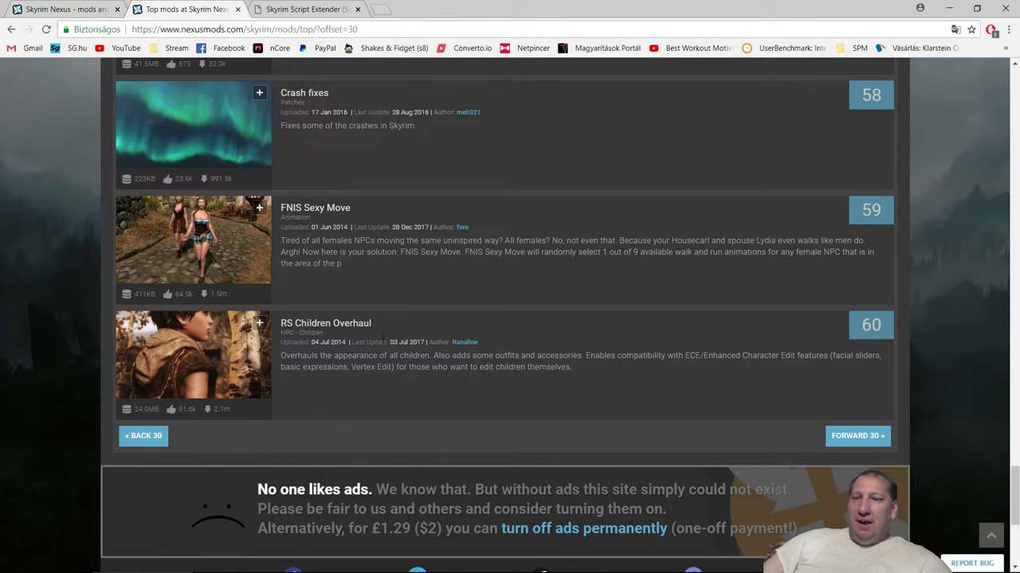
# Step: Open the RS Children Overhaul mod page, download the mod through Nexus Mod Manager, and check it in the Download Manager
pyautogui.click(314, 323)
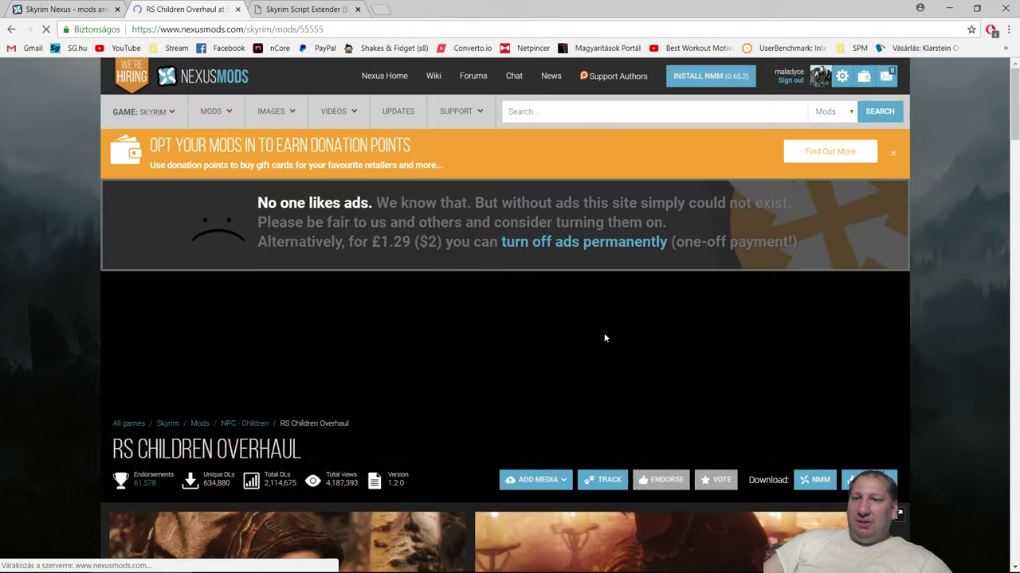
pyautogui.scroll(-5, 886, 299)
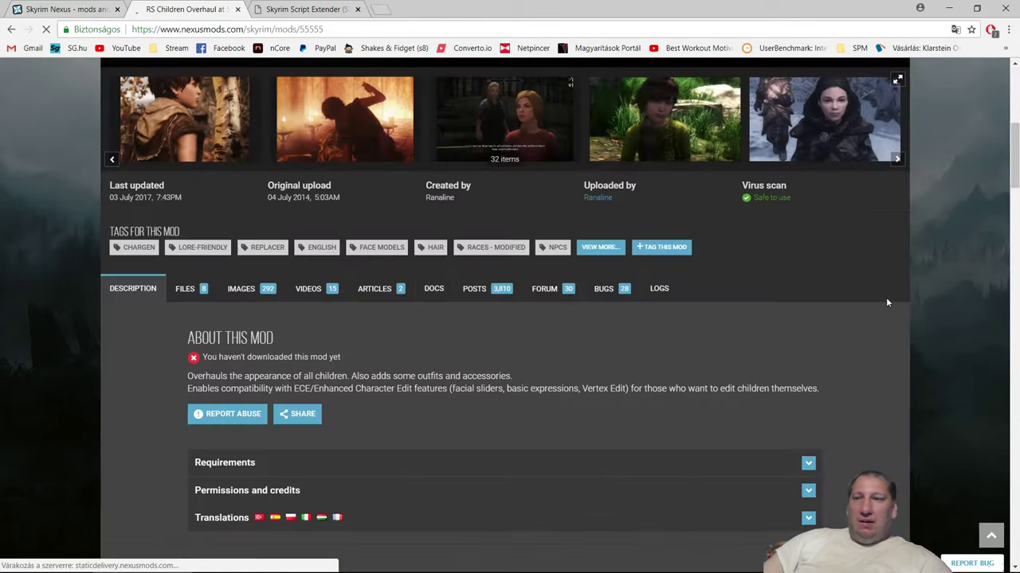
pyautogui.scroll(2, 886, 302)
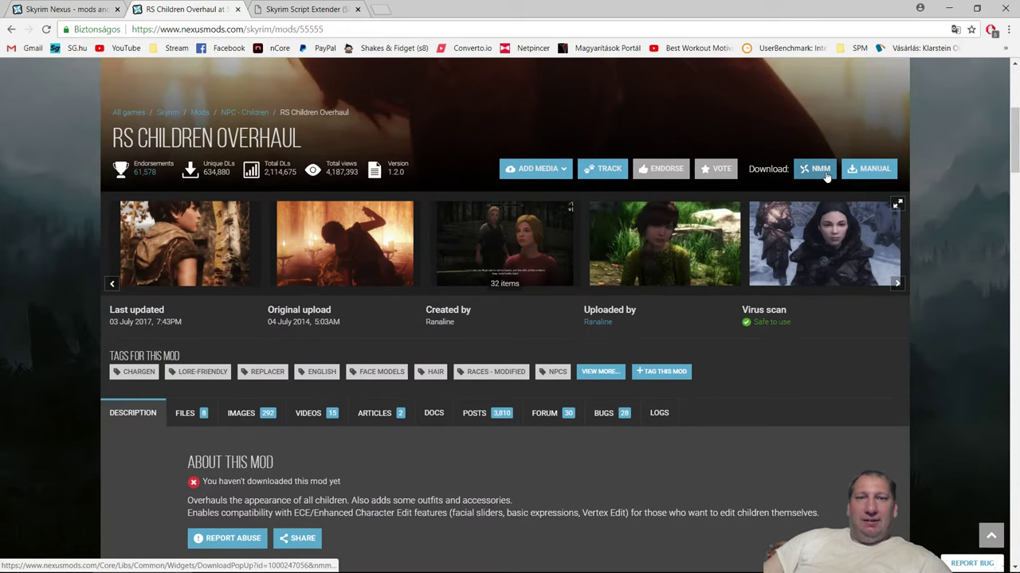
pyautogui.click(820, 169)
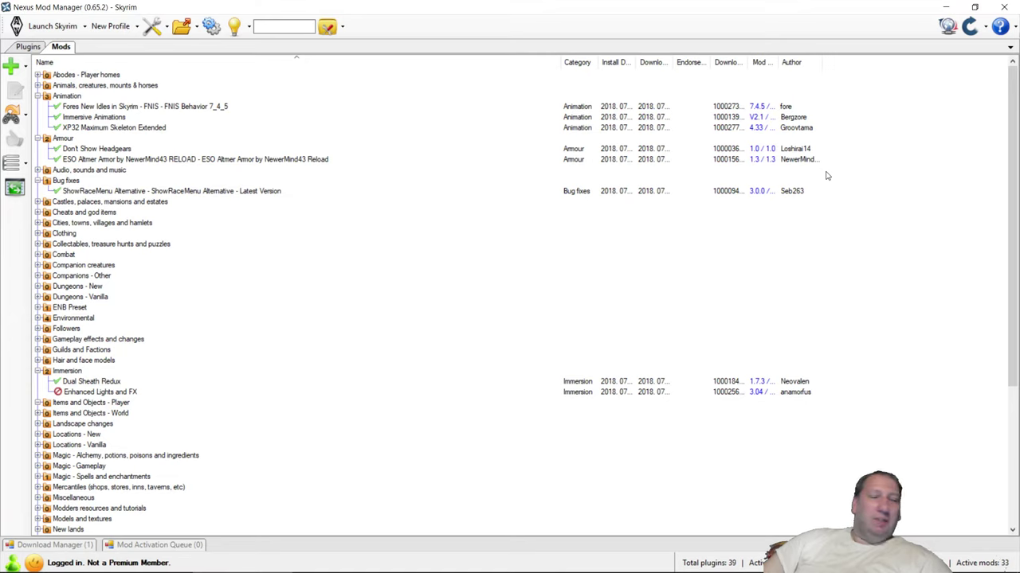
pyautogui.click(57, 548)
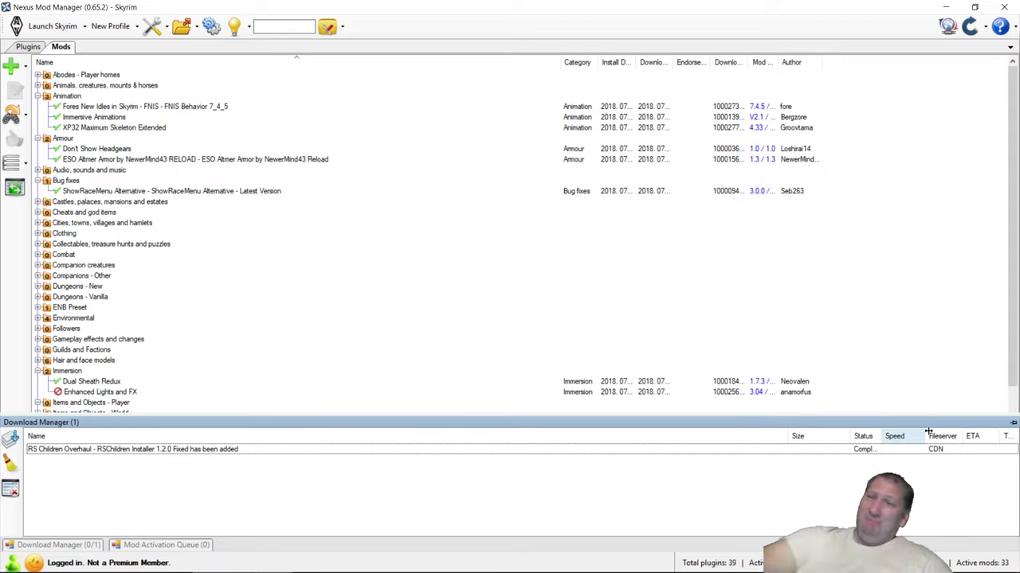
# Step: Look through the mod category list for the downloaded RS Children Overhaul, closing the Download Manager view
pyautogui.scroll(-3, 299, 297)
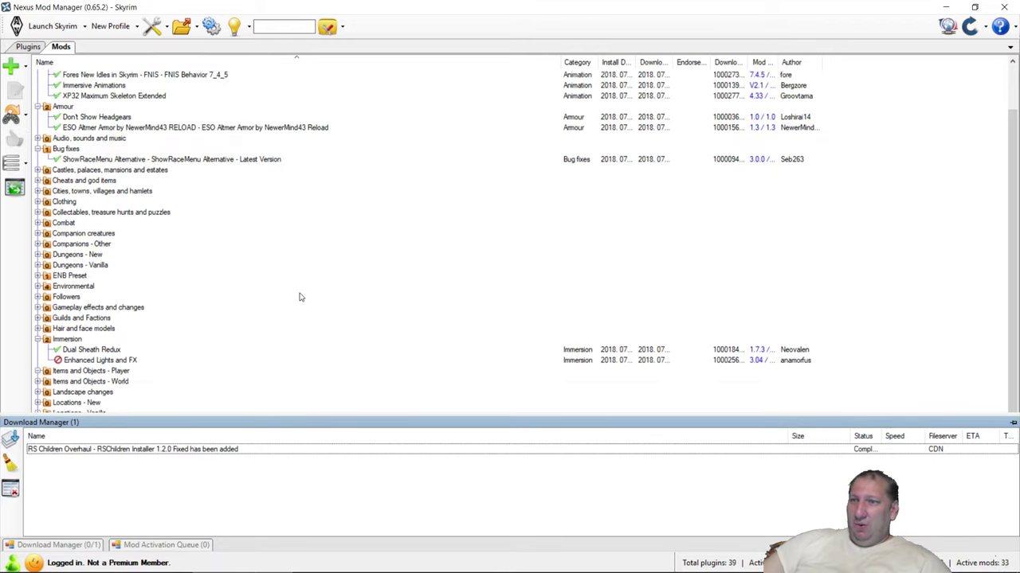
pyautogui.scroll(-3, 300, 297)
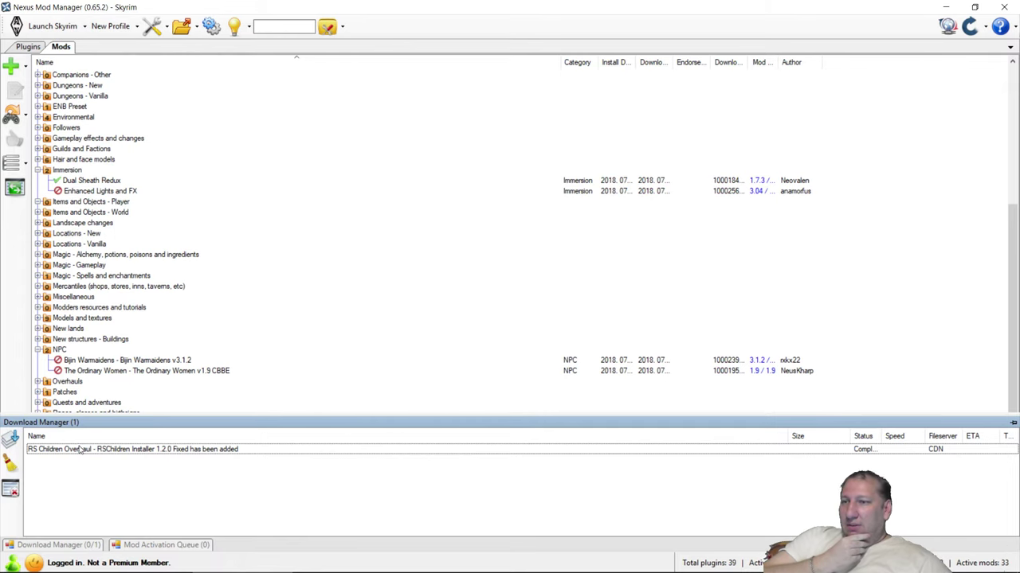
pyautogui.scroll(4, 229, 317)
pyautogui.scroll(2, 227, 316)
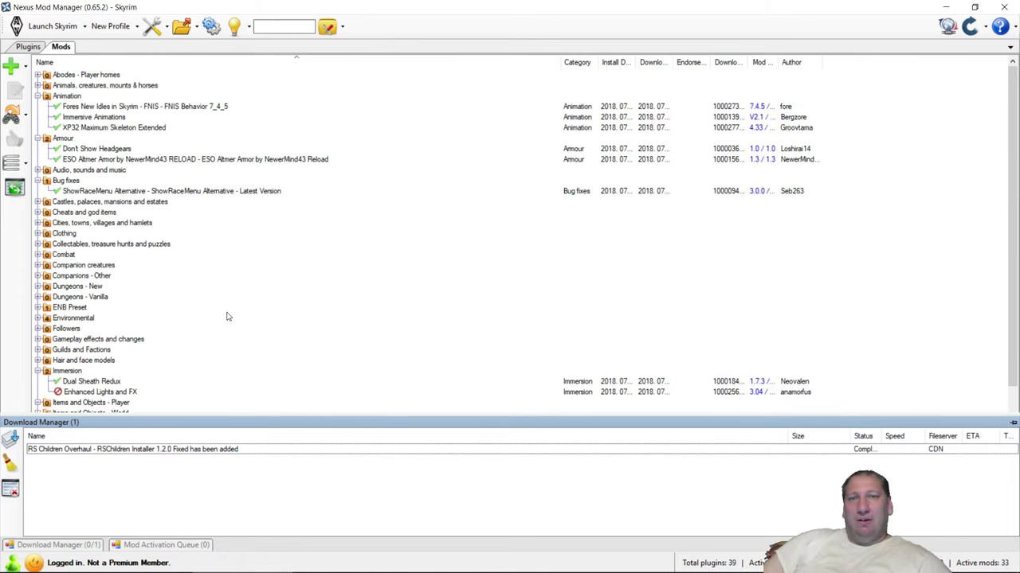
pyautogui.scroll(-6, 227, 316)
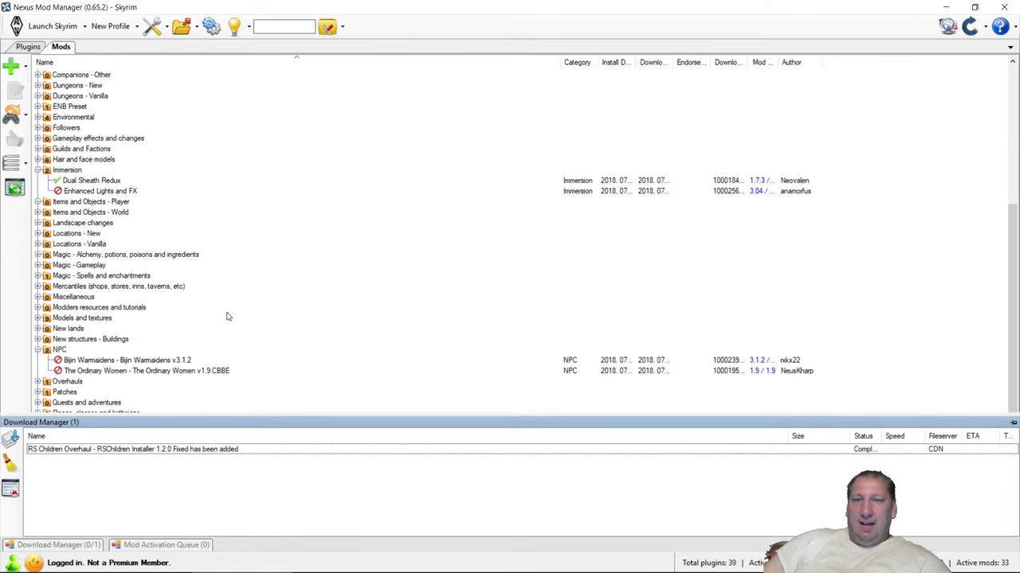
pyautogui.click(149, 309)
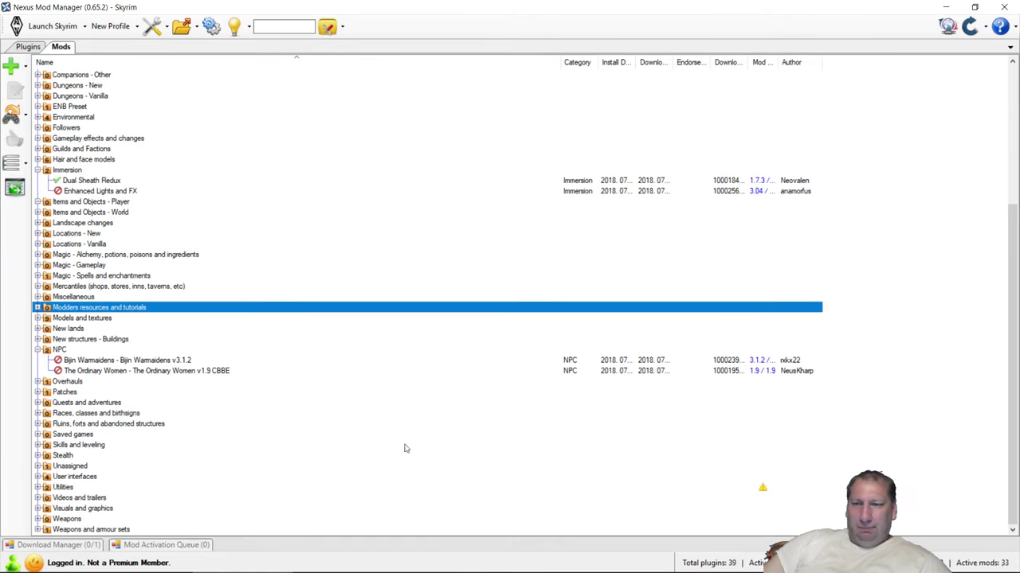
pyautogui.scroll(6, 349, 415)
pyautogui.scroll(1, 349, 414)
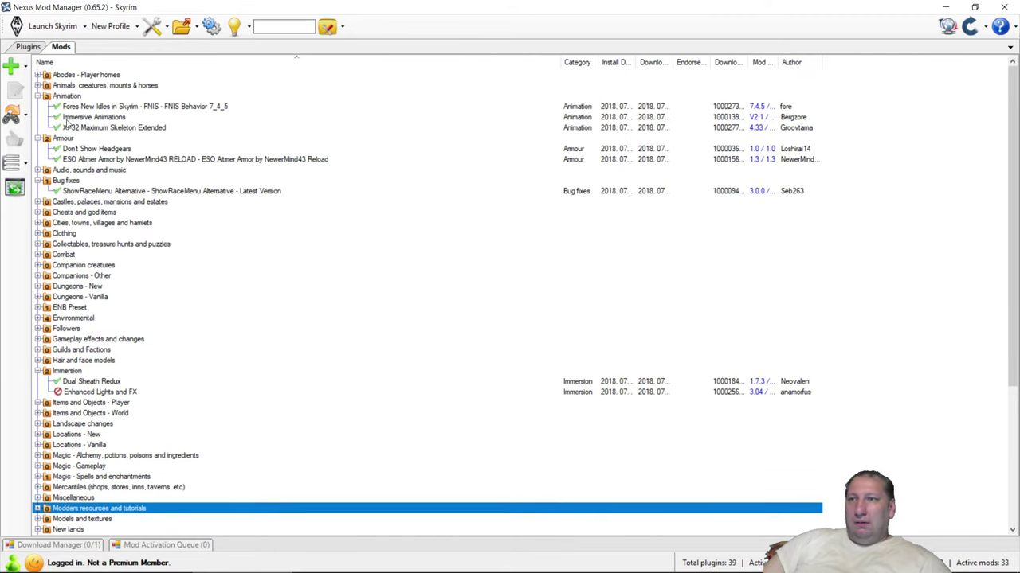
# Step: Check the ENB Preset category and expand Environmental and Magic - Spells and enchantments to look for the downloaded mod
pyautogui.click(37, 308)
pyautogui.click(36, 308)
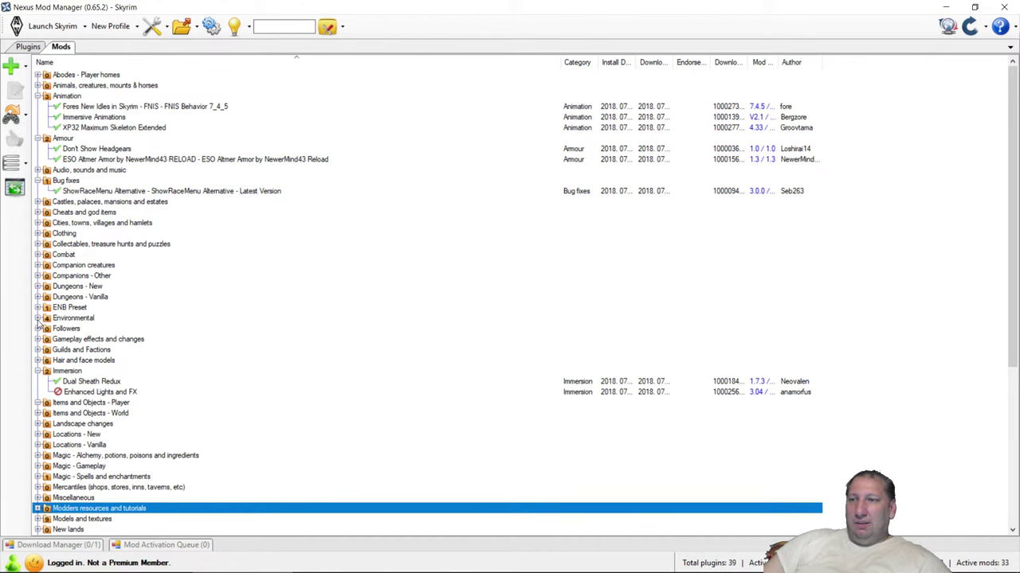
pyautogui.click(37, 318)
pyautogui.scroll(-3, 234, 339)
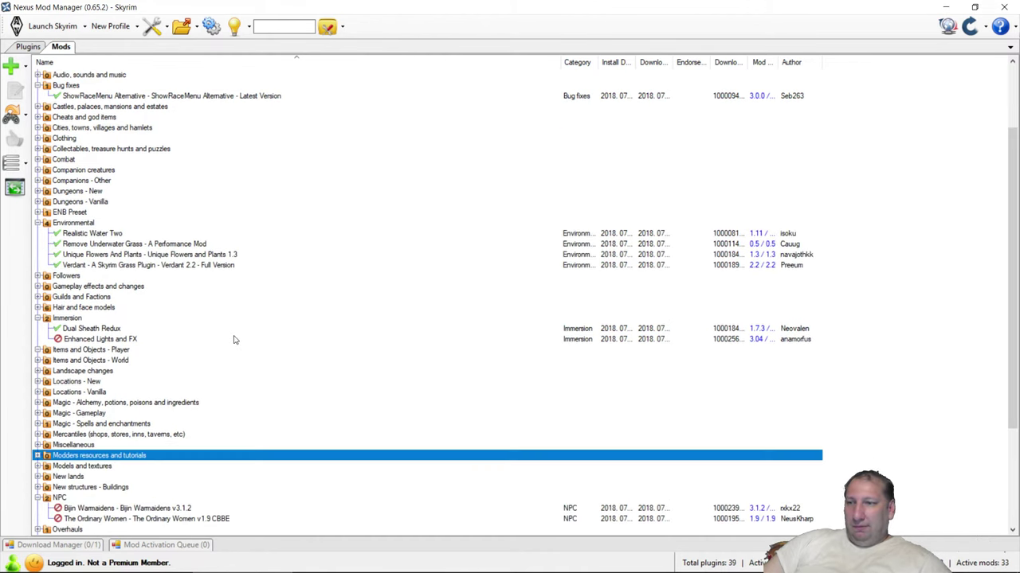
pyautogui.scroll(-2, 234, 339)
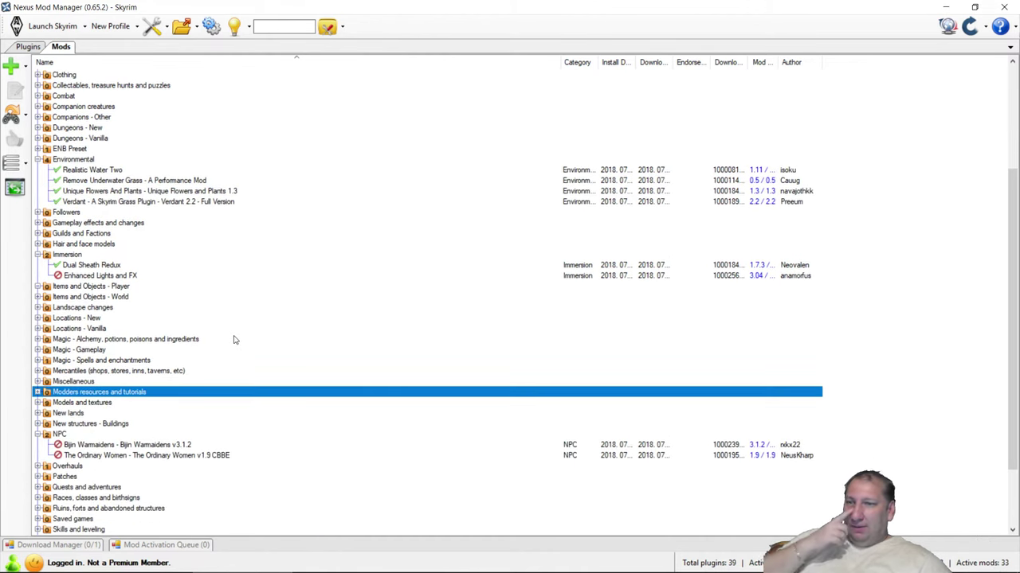
pyautogui.click(38, 360)
pyautogui.scroll(-3, 207, 349)
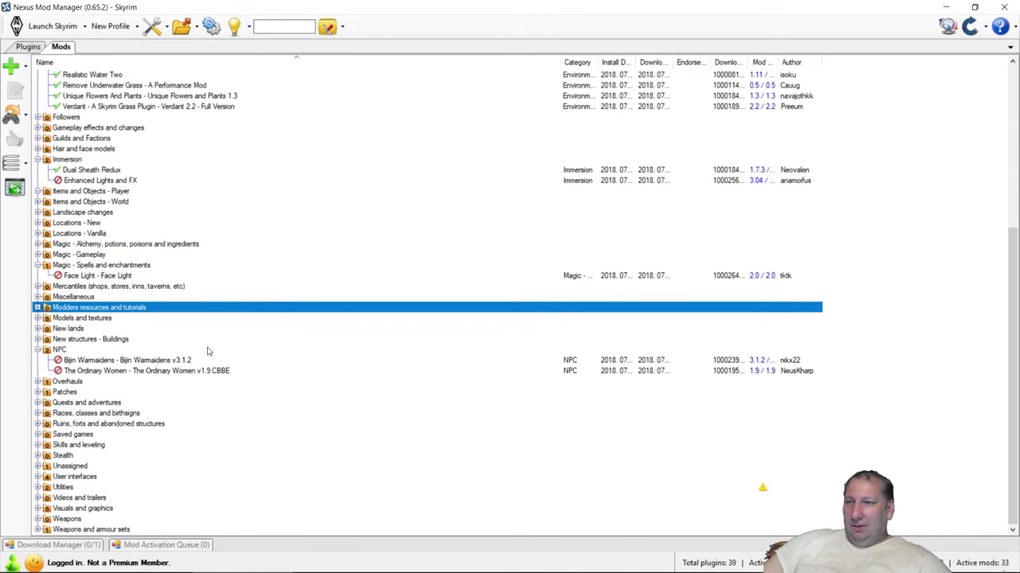
# Step: Expand the Overhauls, Patches, Utilities and Unassigned categories to locate RS Children Overhaul
pyautogui.click(38, 382)
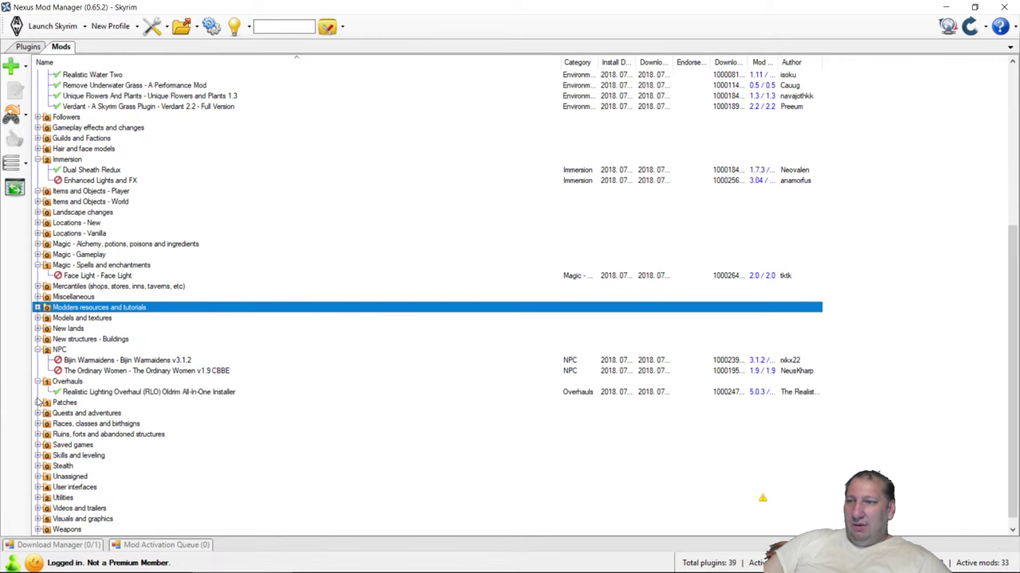
pyautogui.click(37, 403)
pyautogui.scroll(-1, 224, 376)
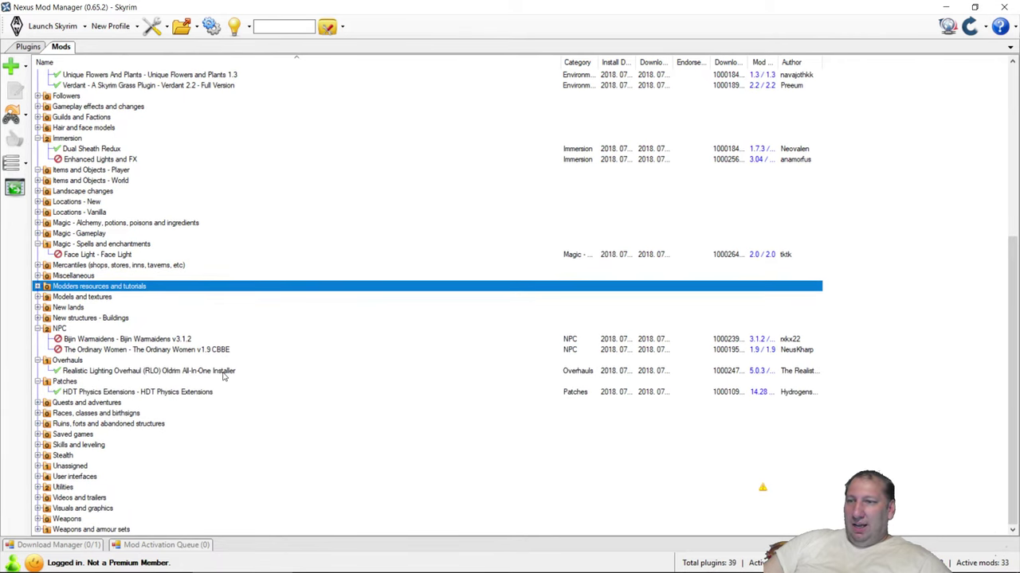
pyautogui.click(681, 488)
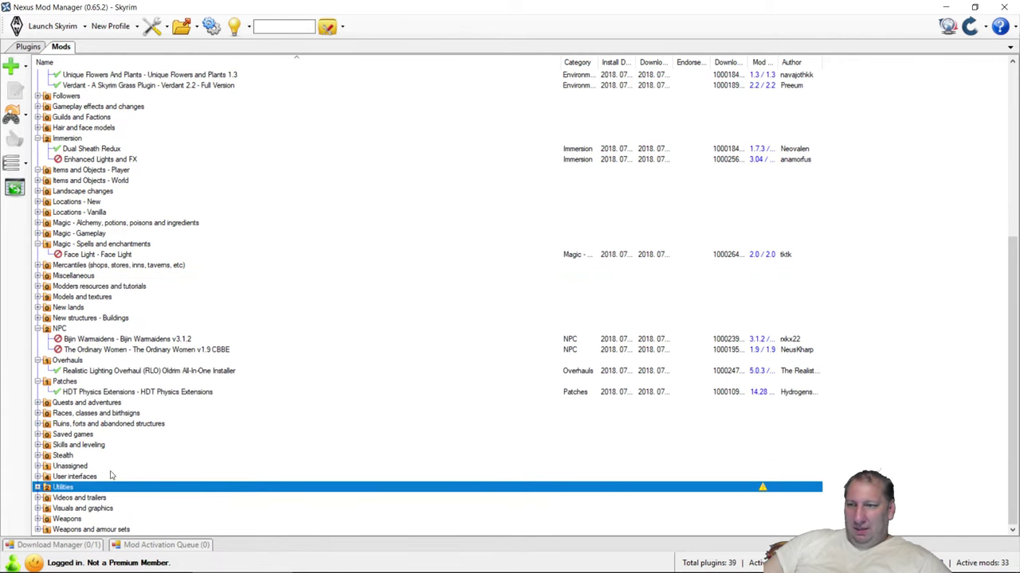
pyautogui.click(38, 488)
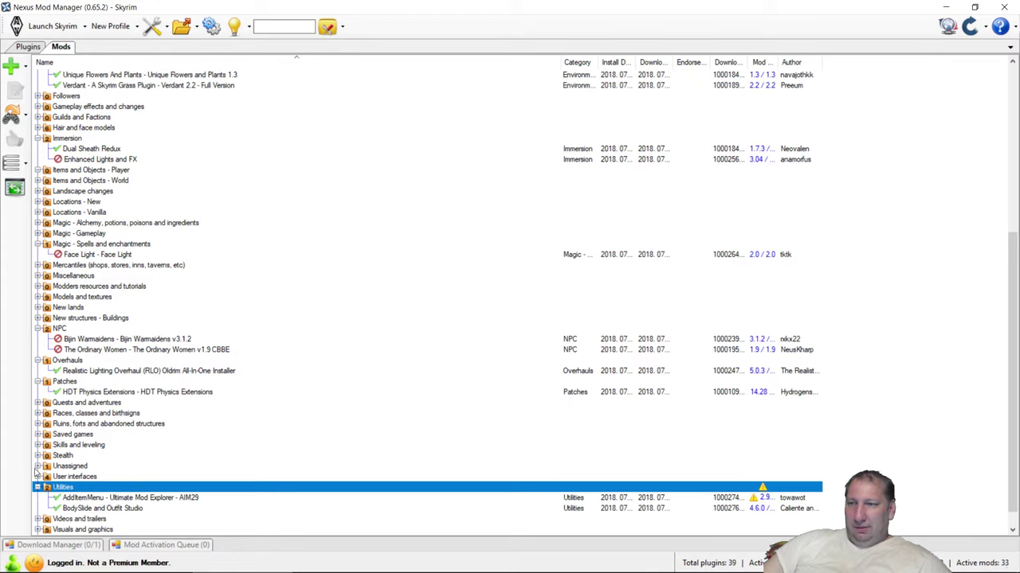
pyautogui.click(38, 466)
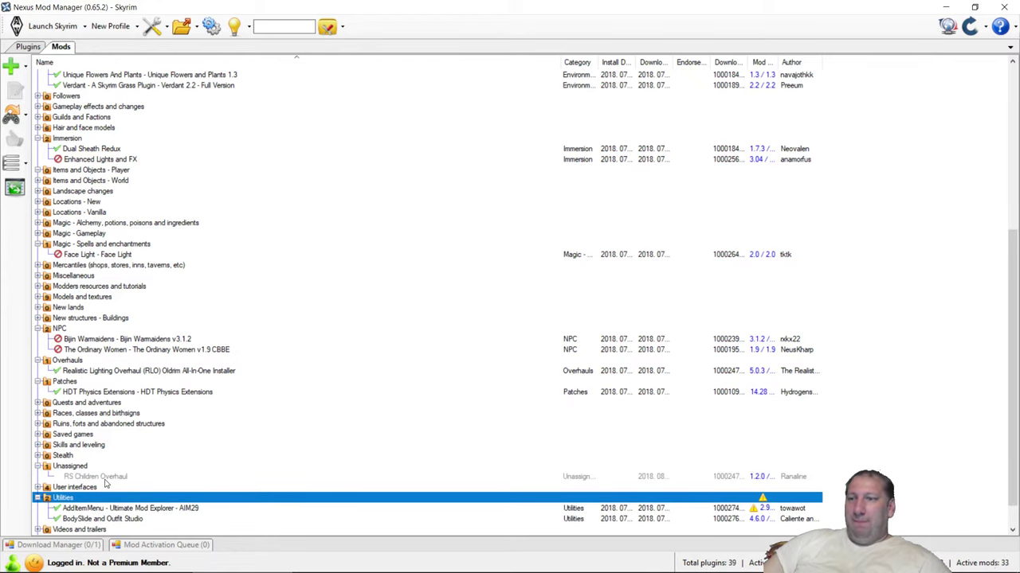
# Step: Select RS Children Overhaul under Unassigned, widen its description area, and read from the introduction to the installation requirements
pyautogui.scroll(-1, 201, 399)
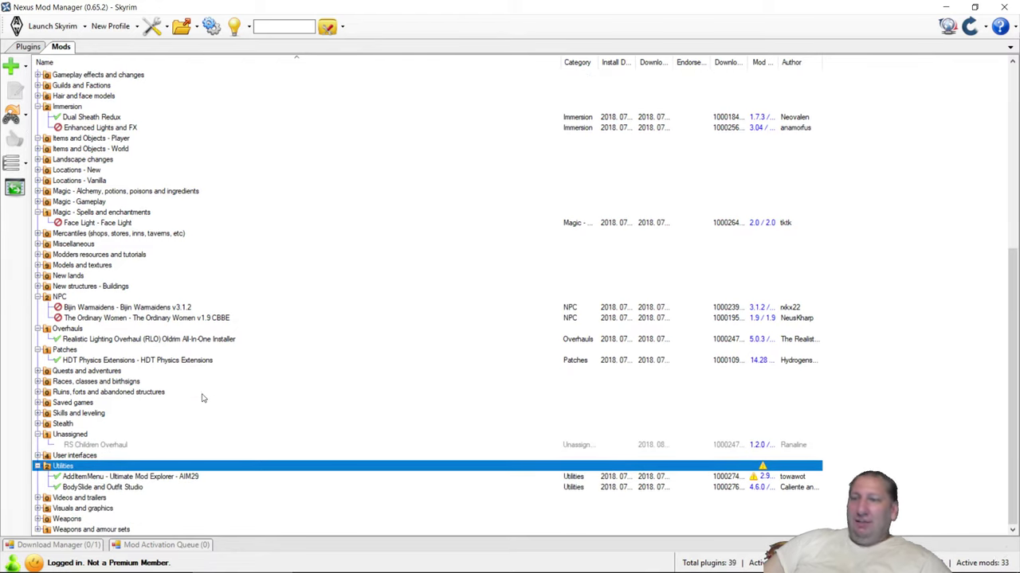
pyautogui.click(115, 446)
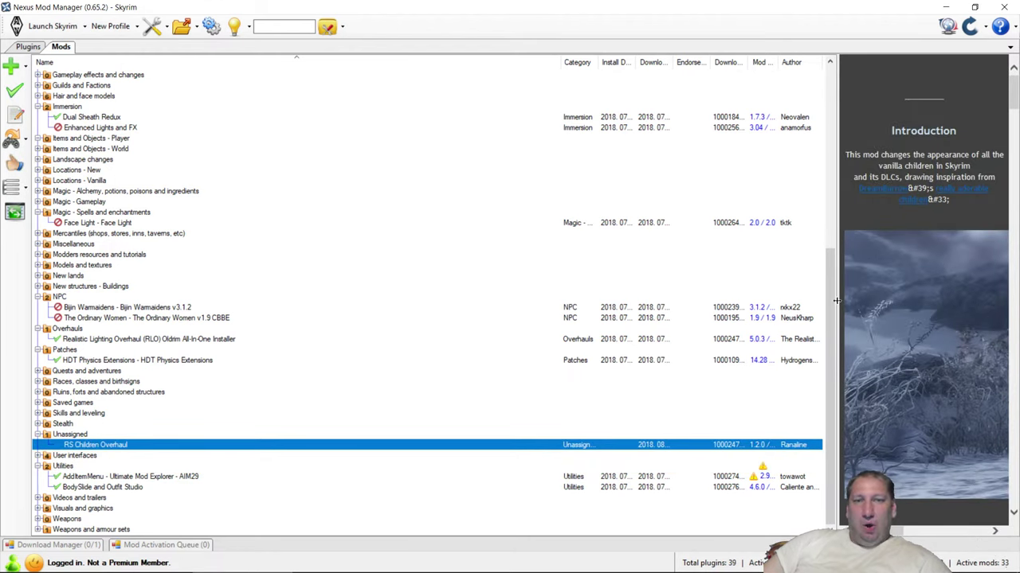
pyautogui.moveTo(836, 300); pyautogui.dragTo(673, 287)
pyautogui.scroll(-5, 864, 273)
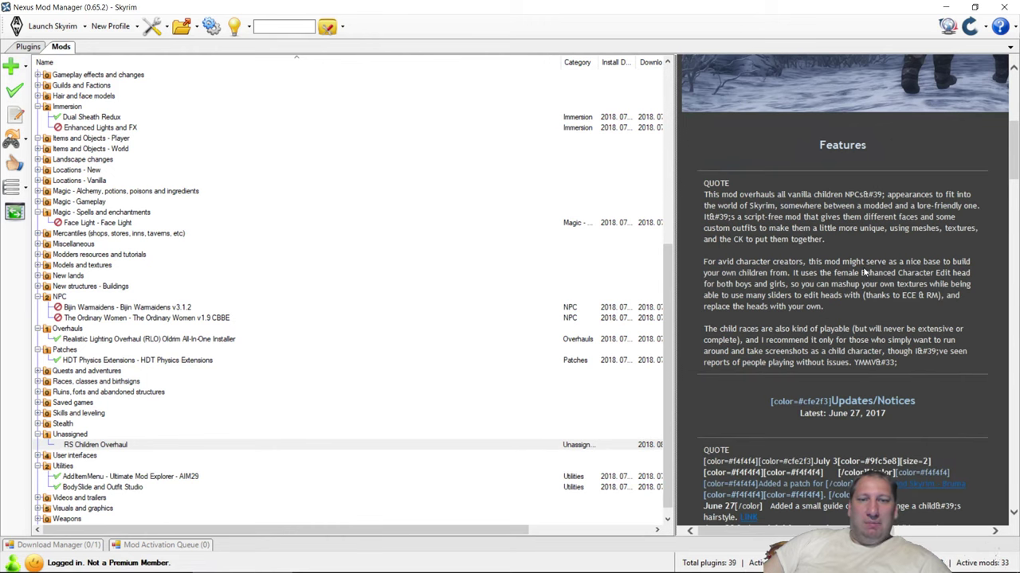
pyautogui.scroll(4, 863, 271)
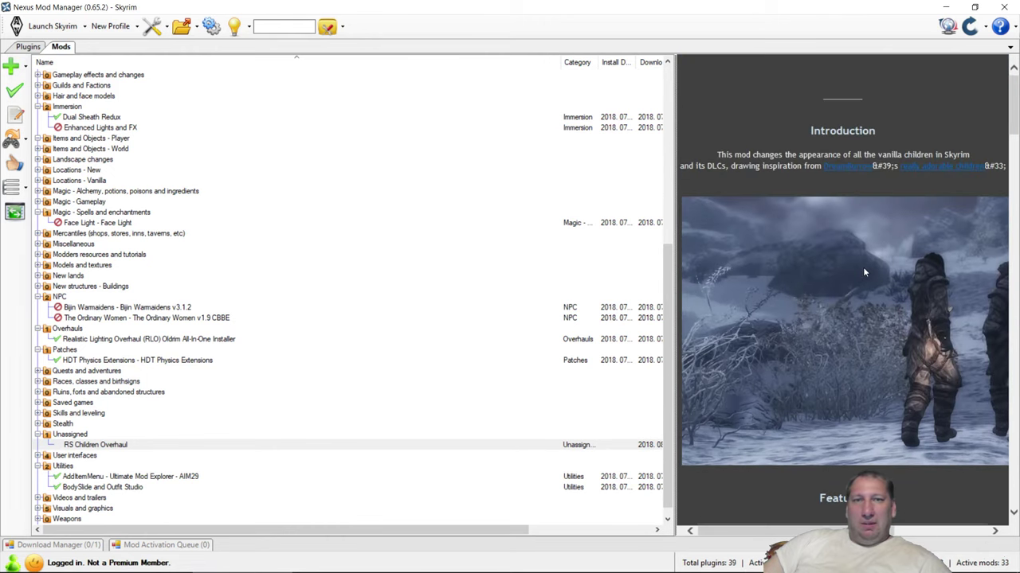
pyautogui.scroll(-12, 864, 273)
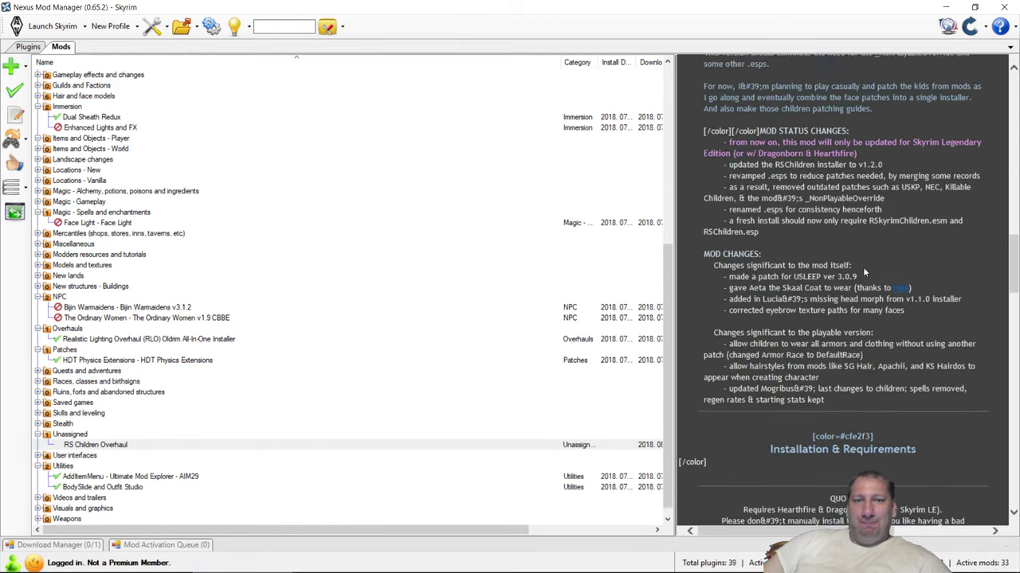
# Step: Compare the RS Children Overhaul description in Nexus Mod Manager with its Nexus Mods page in the browser, dismissing the download notice there
pyautogui.scroll(10, 863, 271)
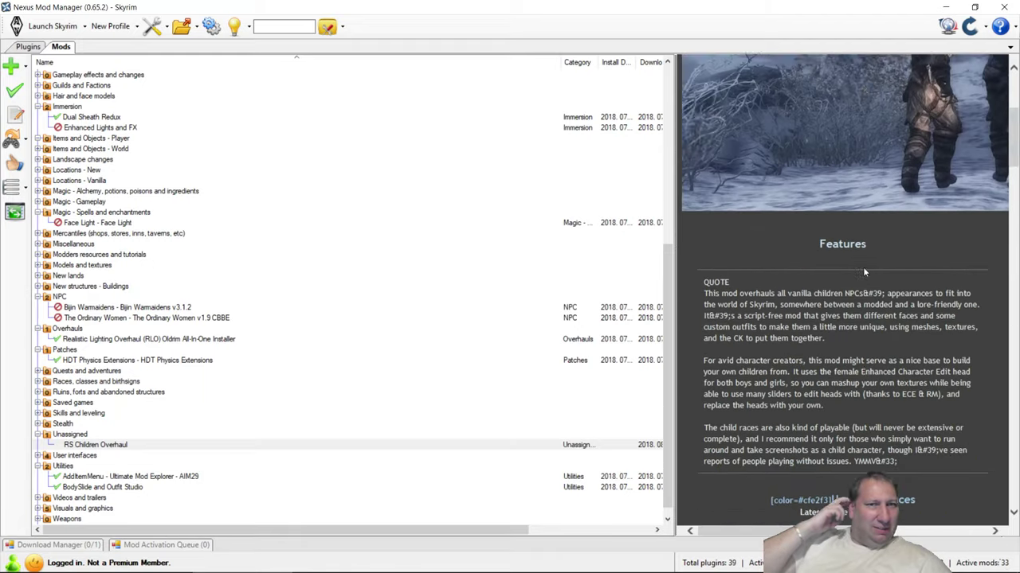
pyautogui.scroll(3, 863, 267)
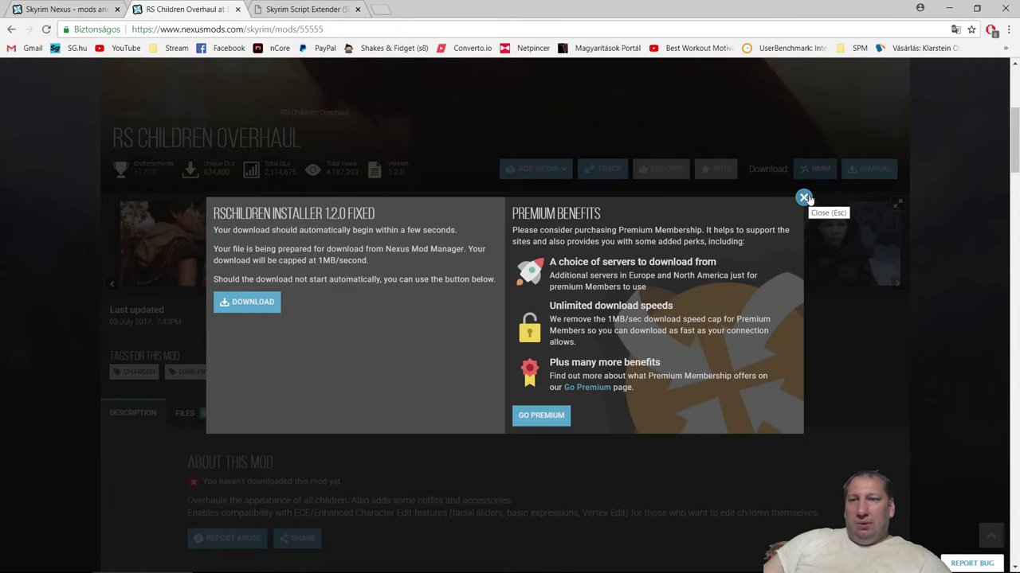
pyautogui.click(803, 198)
pyautogui.scroll(-5, 500, 222)
pyautogui.scroll(-5, 500, 223)
pyautogui.scroll(2, 500, 223)
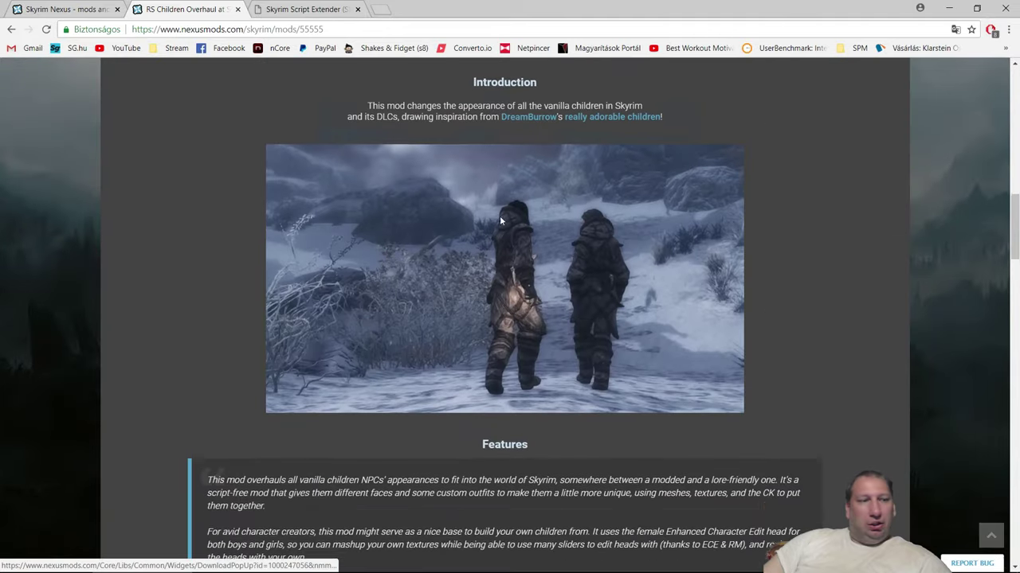
pyautogui.scroll(-7, 500, 223)
pyautogui.scroll(5, 500, 222)
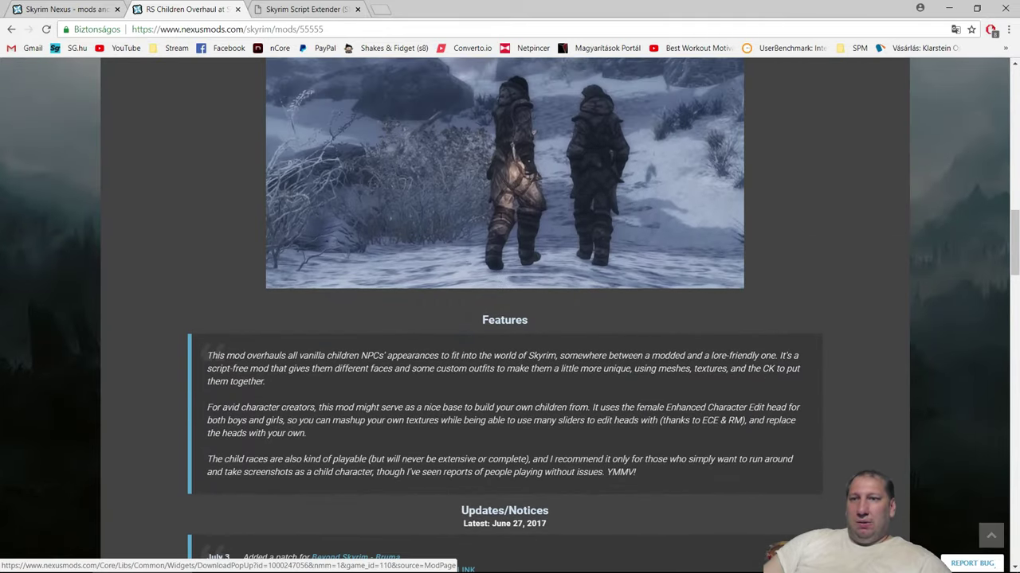
pyautogui.click(949, 8)
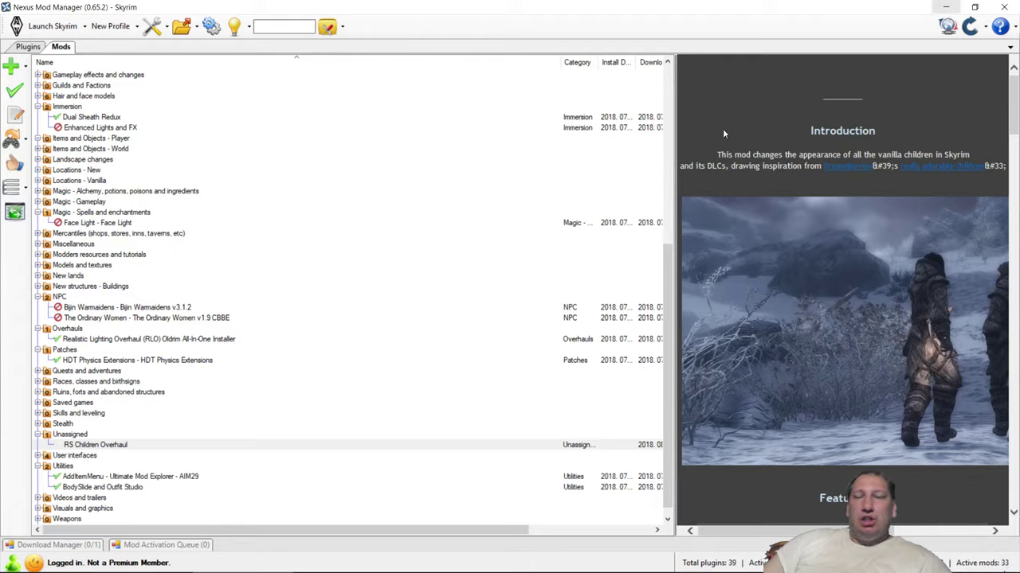
# Step: Narrow the description area to reveal more mod list columns, and view the description of Realistic Water Two under Environmental
pyautogui.click(112, 446)
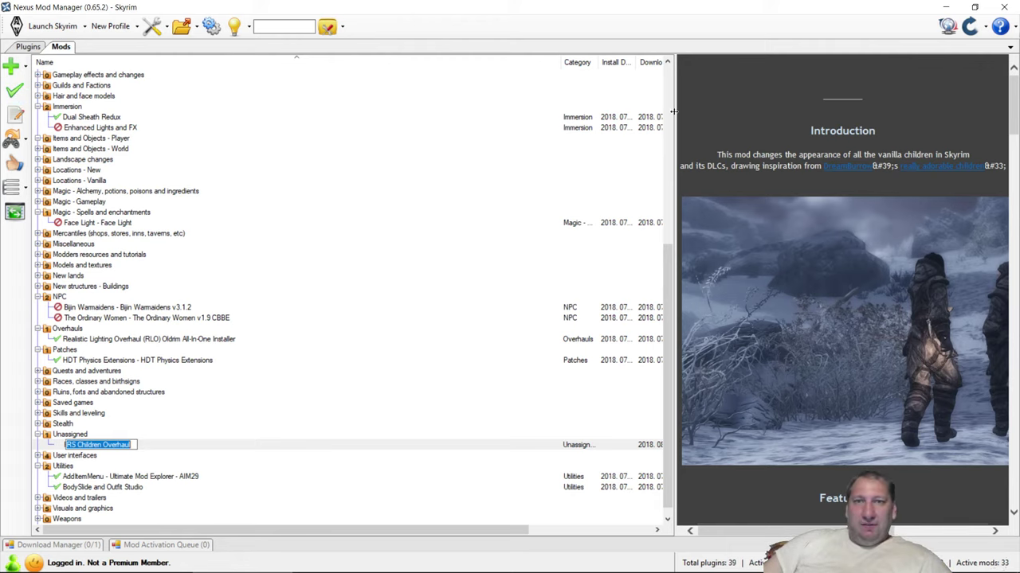
pyautogui.moveTo(673, 112); pyautogui.dragTo(763, 127)
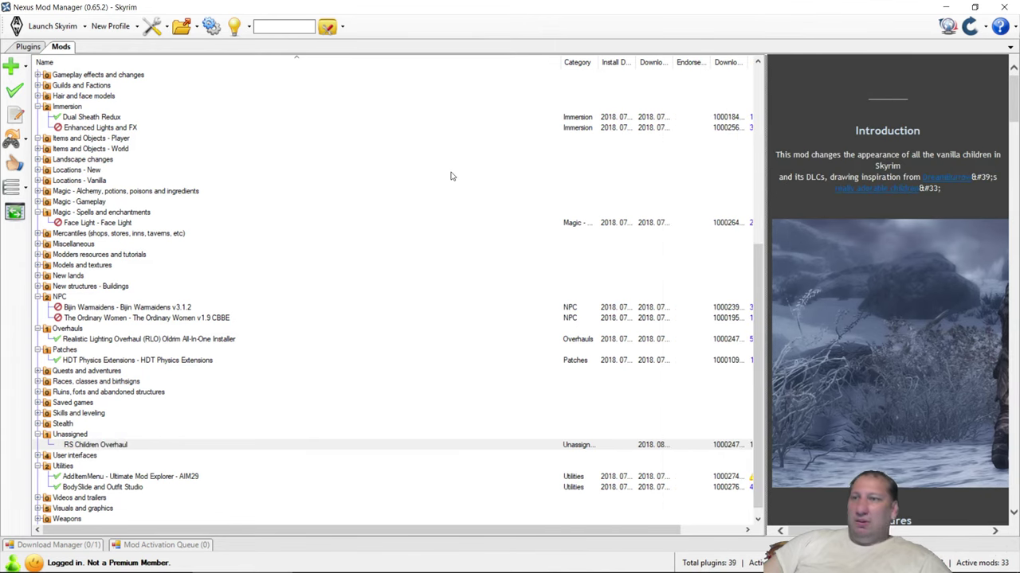
pyautogui.scroll(4, 450, 176)
pyautogui.scroll(2, 451, 176)
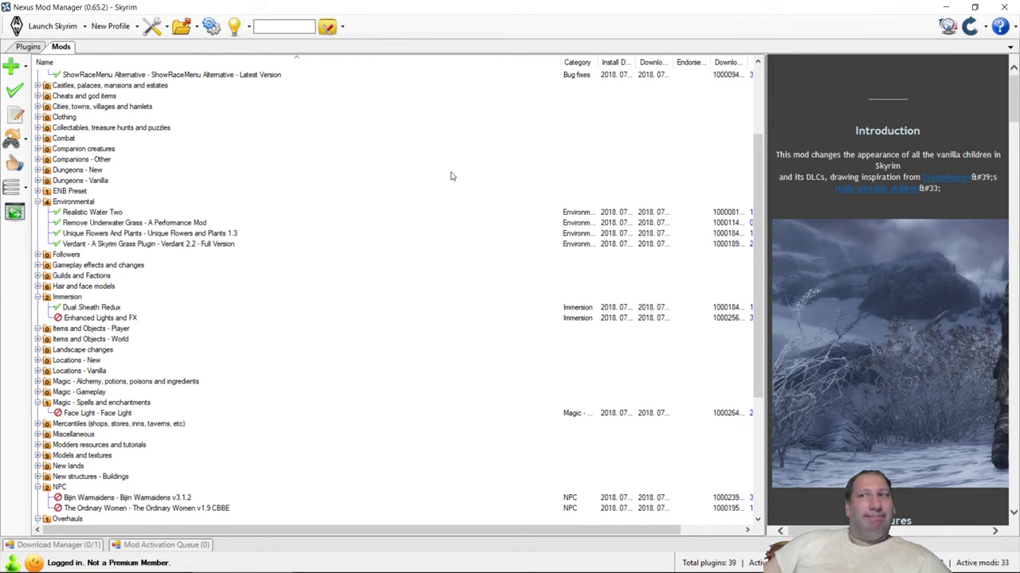
pyautogui.scroll(1, 451, 176)
pyautogui.scroll(2, 451, 176)
pyautogui.scroll(-3, 450, 176)
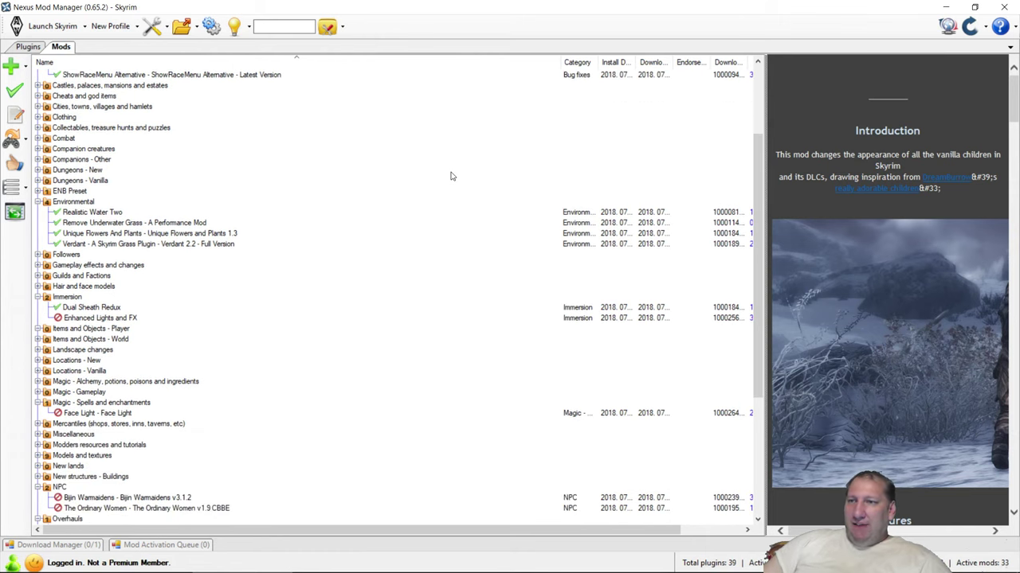
pyautogui.click(117, 212)
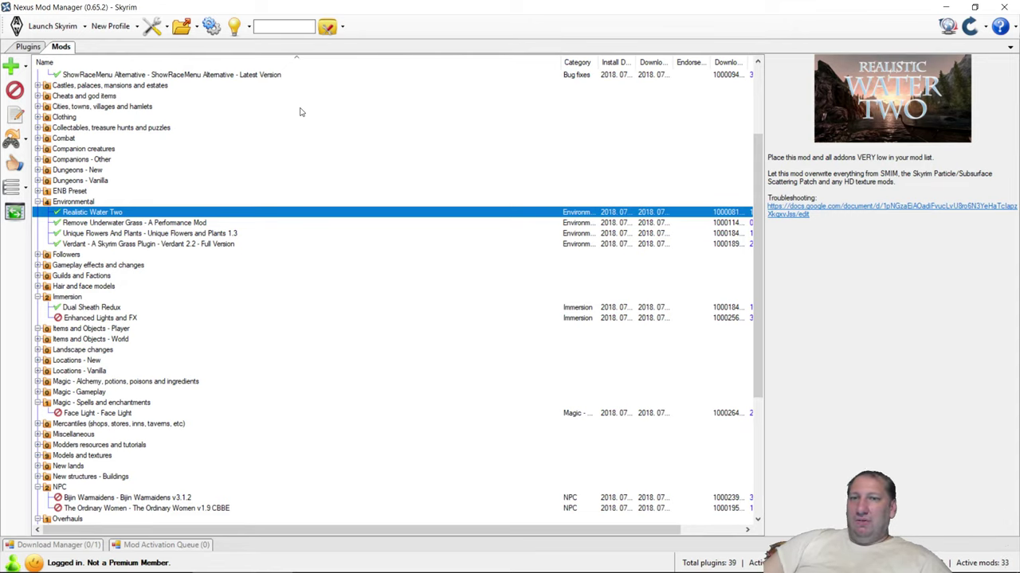
pyautogui.scroll(4, 301, 111)
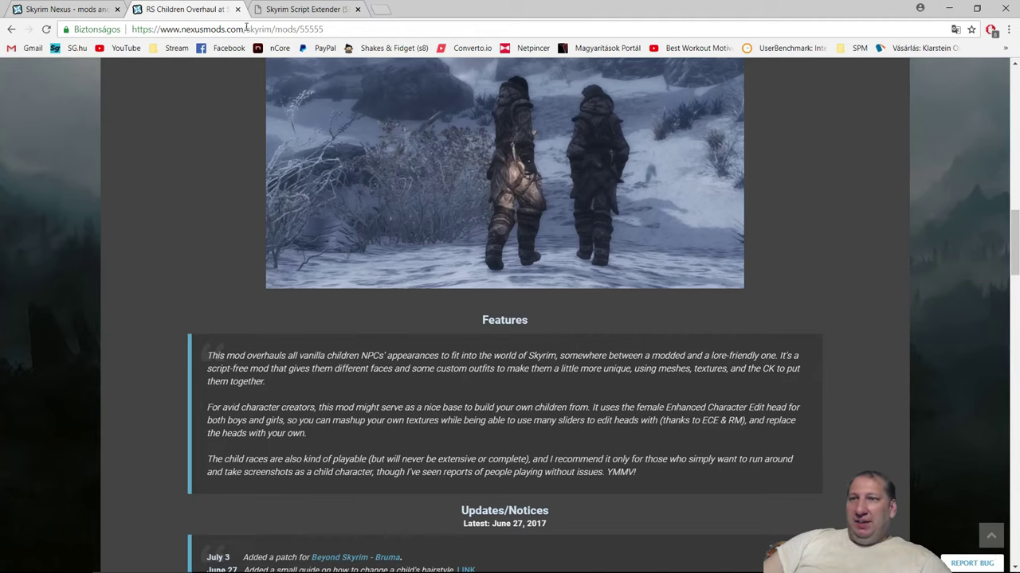
# Step: In the browser, close the RS Children Overhaul page and look over the Hot Mods and More Mods on the Skyrim Nexus page
pyautogui.click(238, 9)
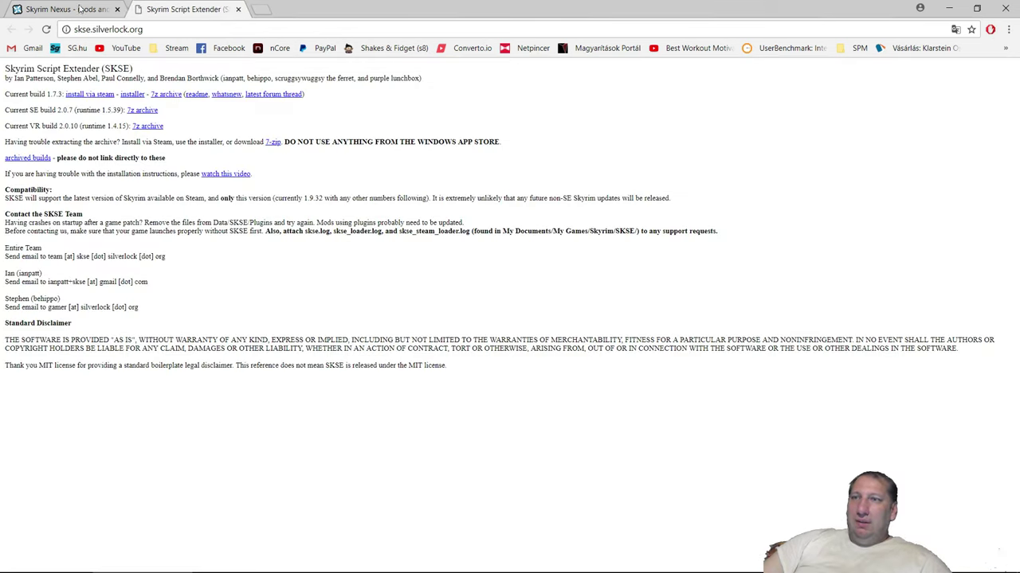
pyautogui.click(60, 9)
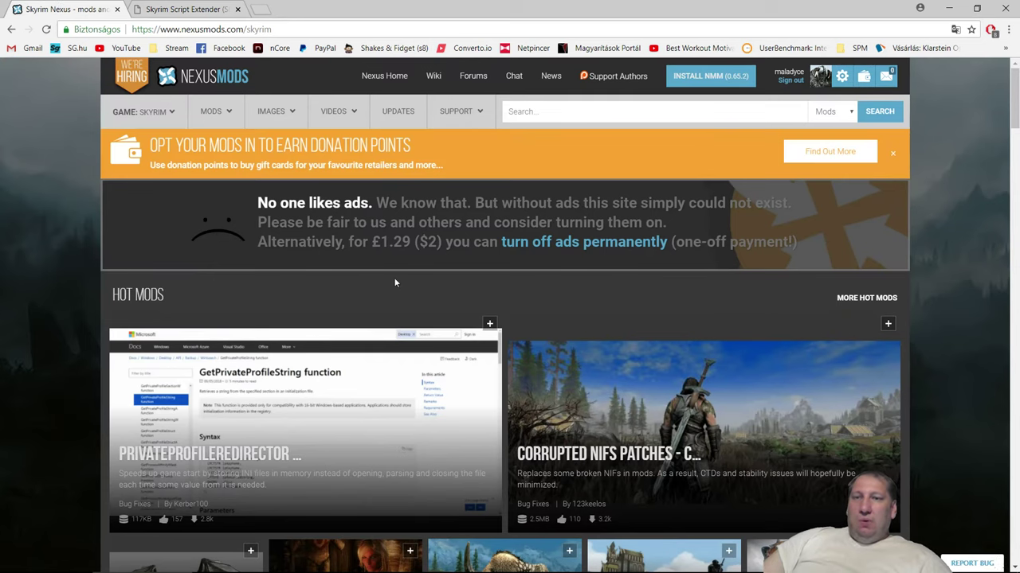
pyautogui.scroll(-5, 394, 282)
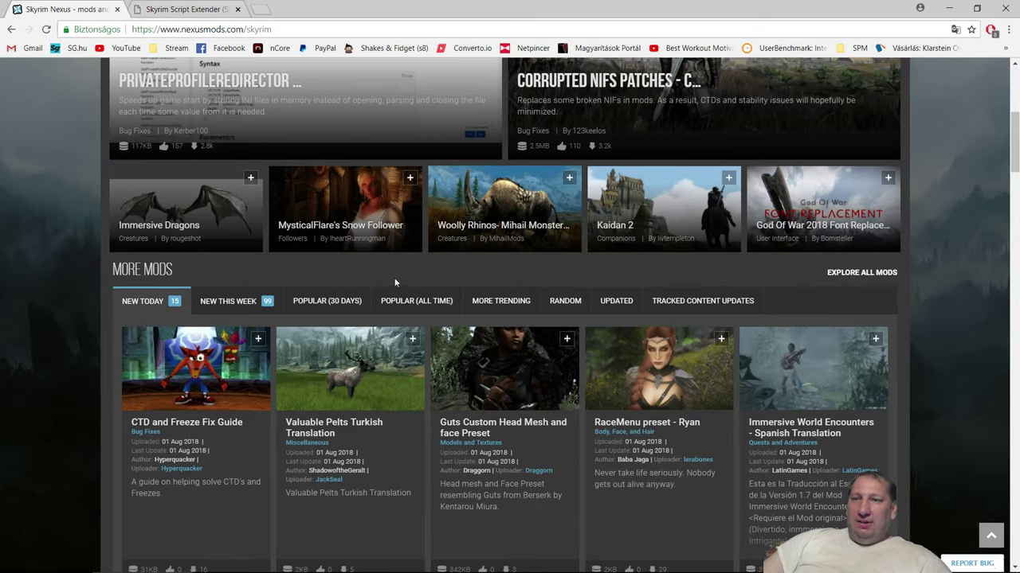
pyautogui.scroll(3, 394, 282)
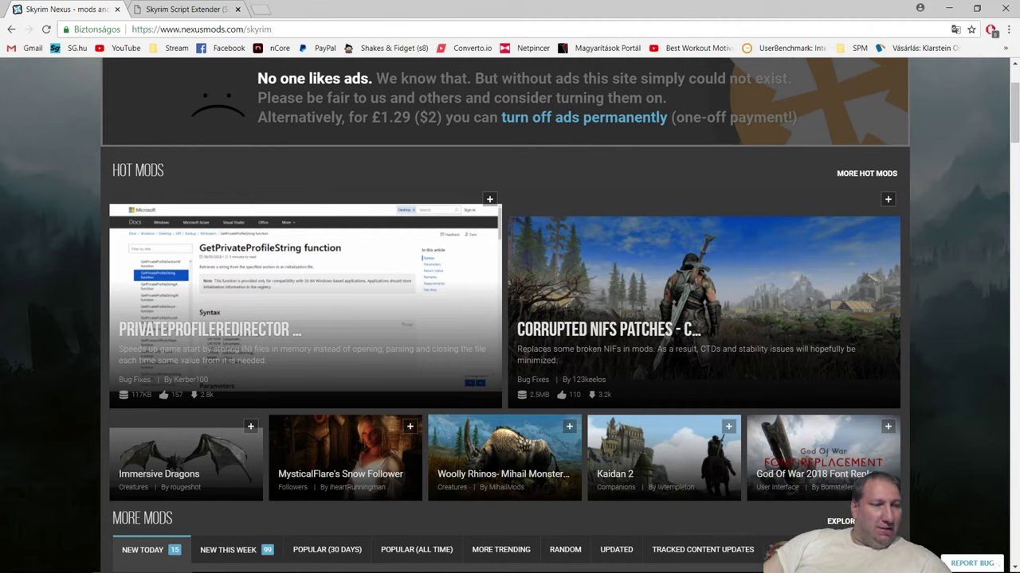
# Step: Switch to Nexus Mod Manager and permanently delete and uninstall RS Children Overhaul from the Unassigned category
pyautogui.hotkey('alt', 'Tab')
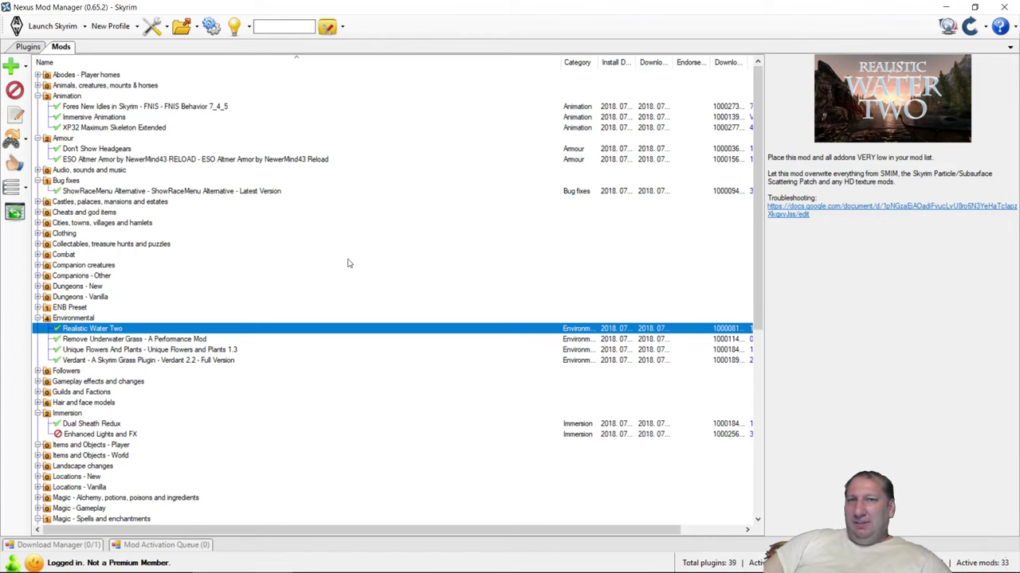
pyautogui.scroll(-10, 347, 262)
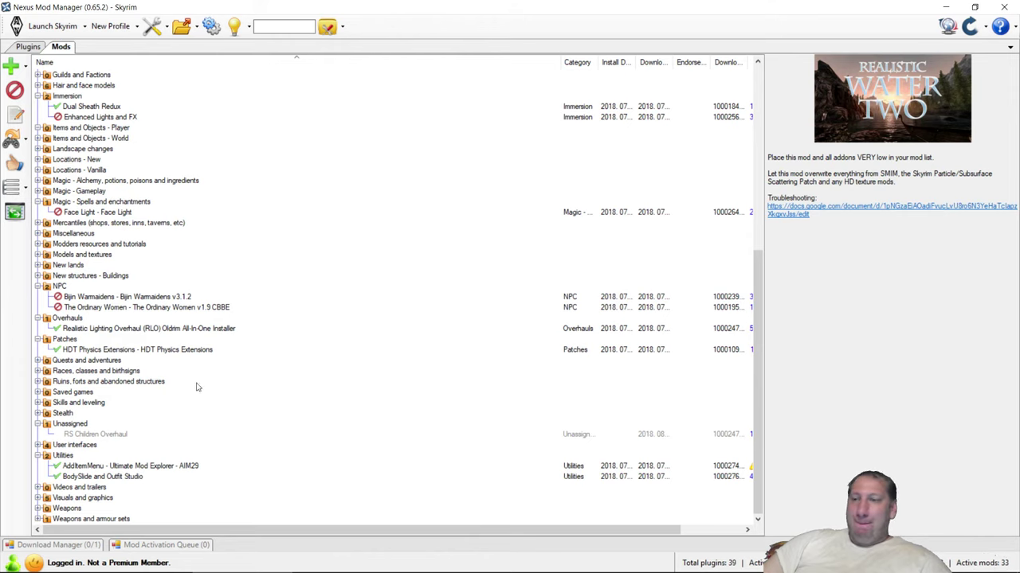
pyautogui.click(92, 434)
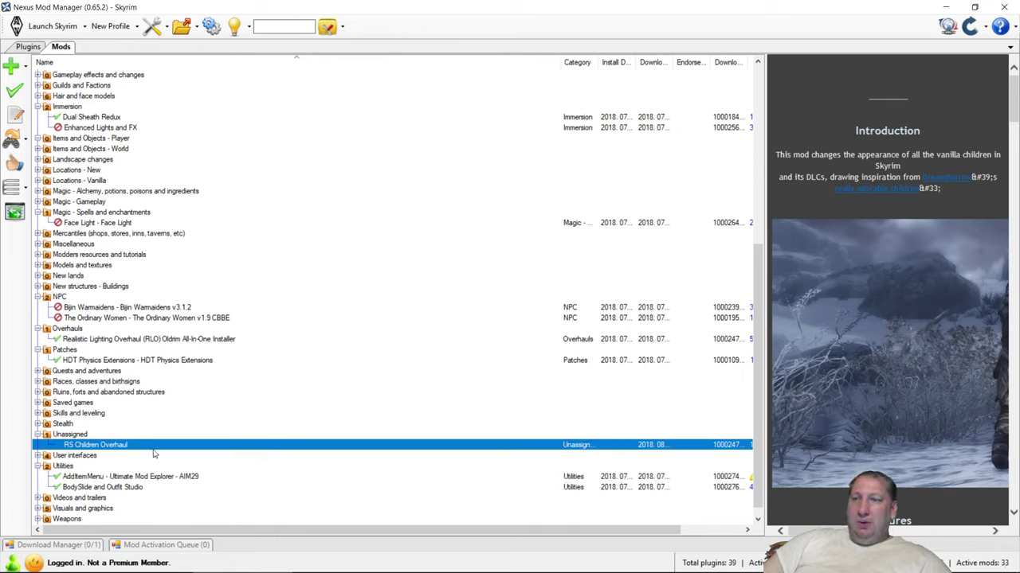
pyautogui.rightClick(98, 448)
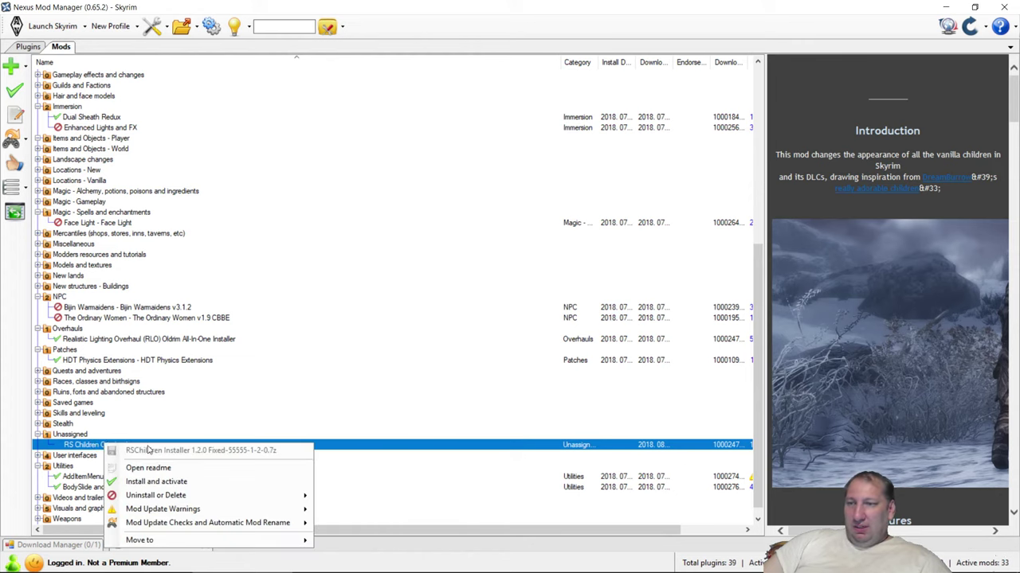
pyautogui.moveTo(207, 500)
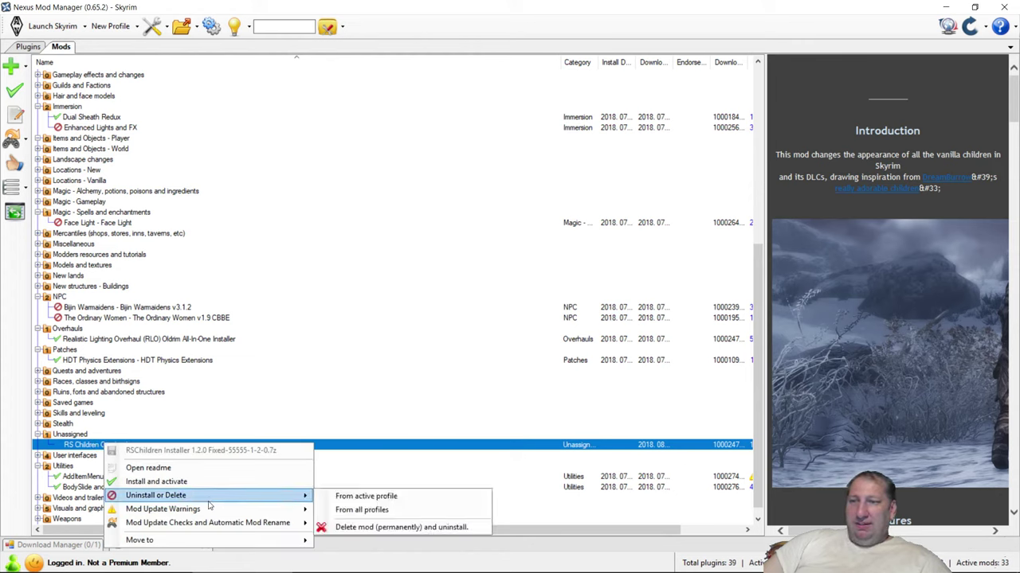
pyautogui.click(360, 527)
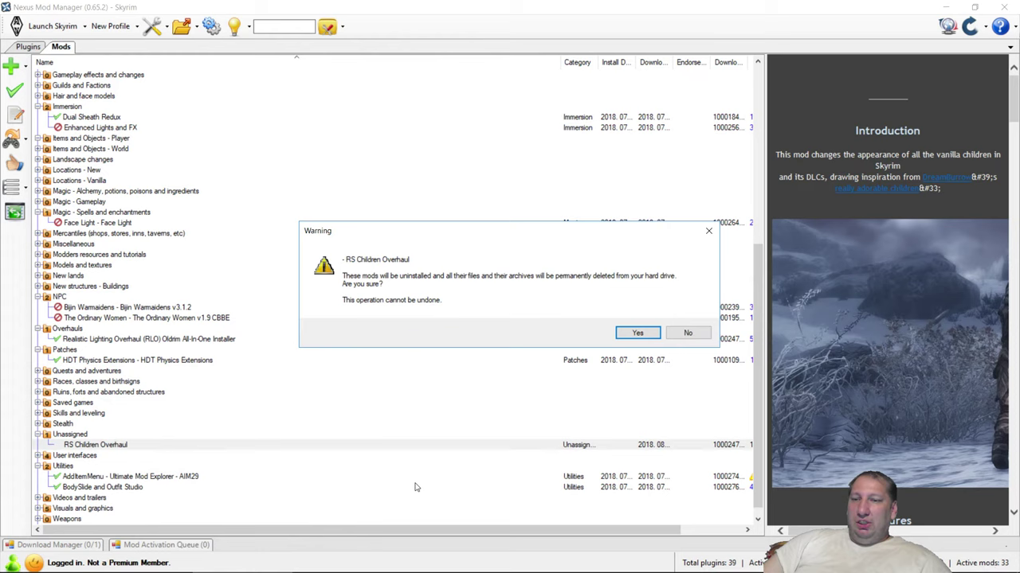
pyautogui.click(623, 336)
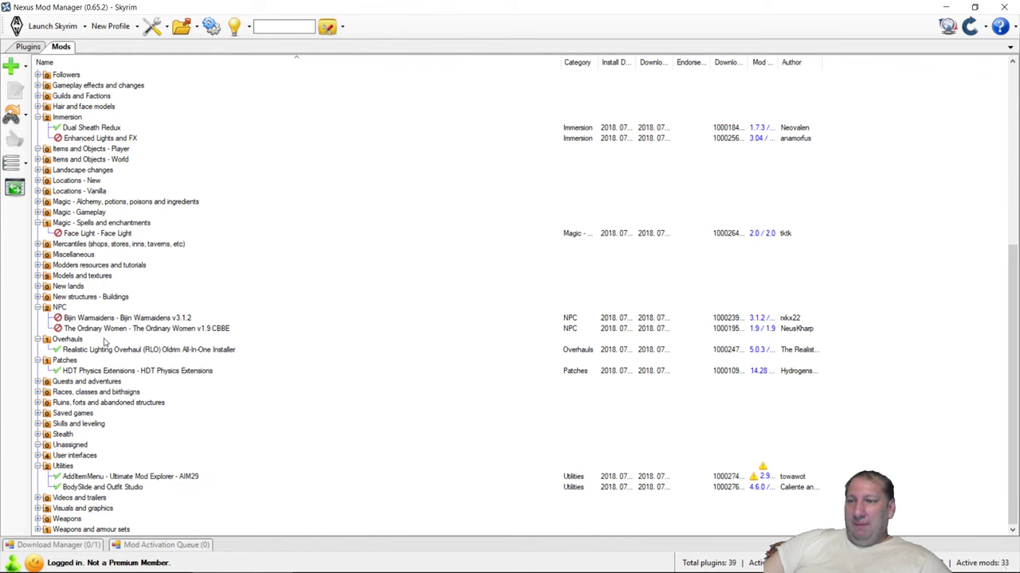
# Step: Look through the mod list and check the update warning and description of AddItemMenu - Ultimate Mod Explorer under Utilities
pyautogui.scroll(9, 103, 342)
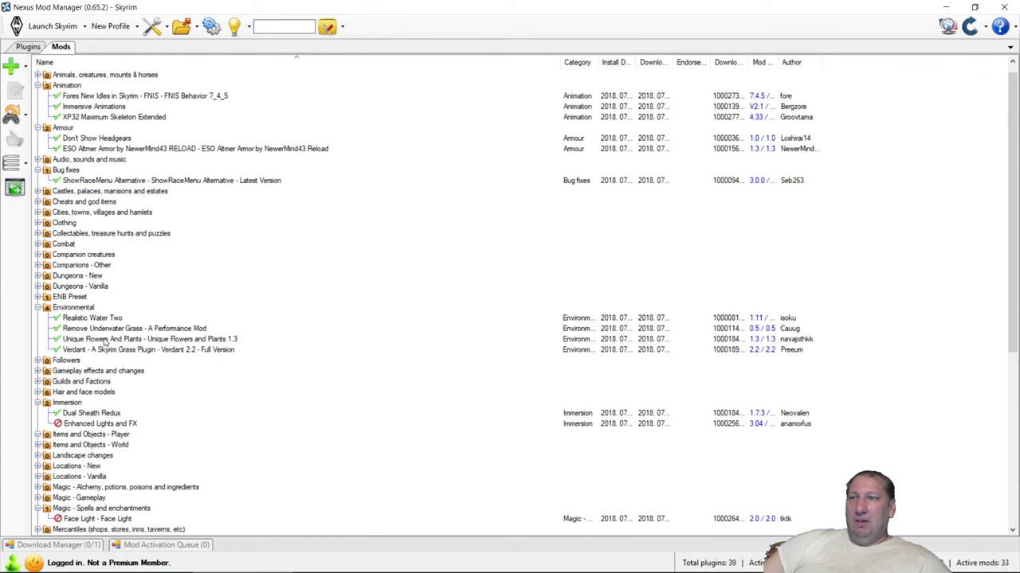
pyautogui.scroll(-9, 104, 343)
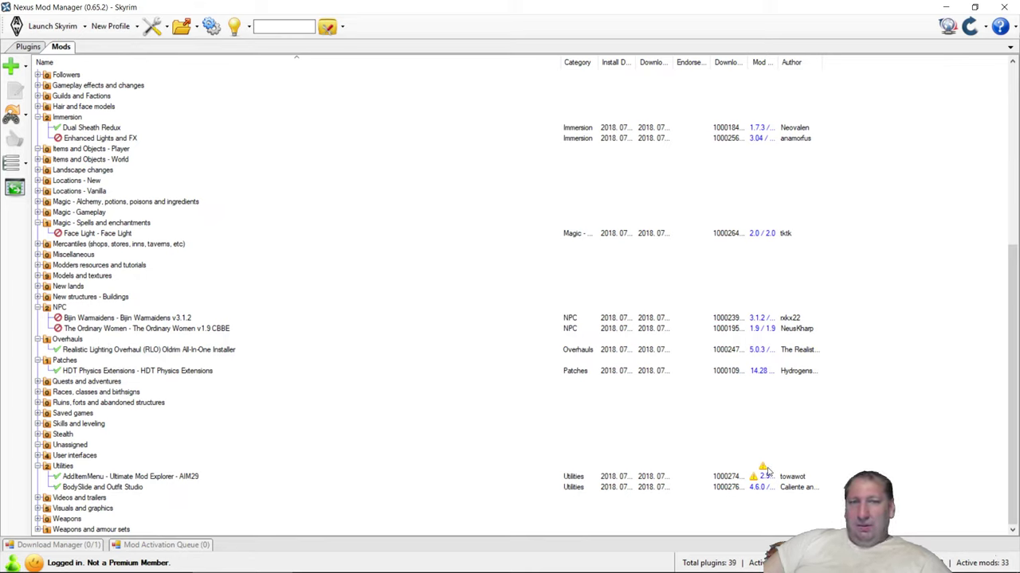
pyautogui.moveTo(763, 470)
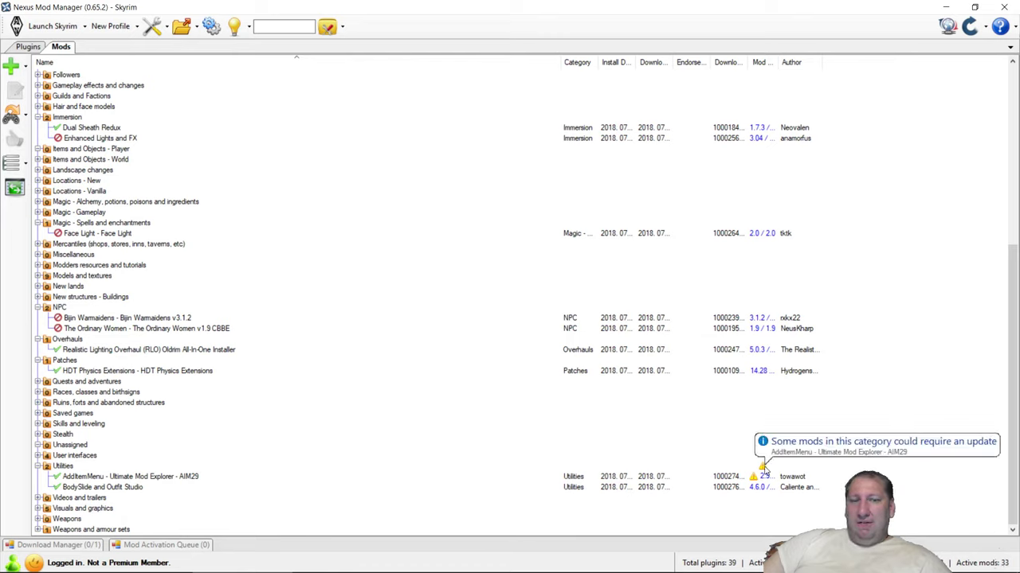
pyautogui.click(203, 478)
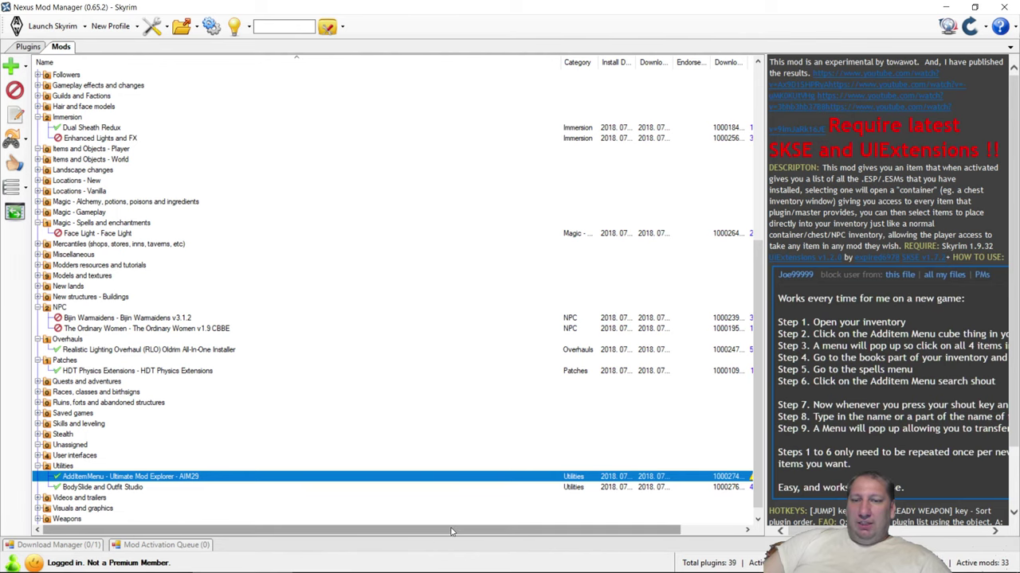
pyautogui.moveTo(451, 531); pyautogui.dragTo(696, 546)
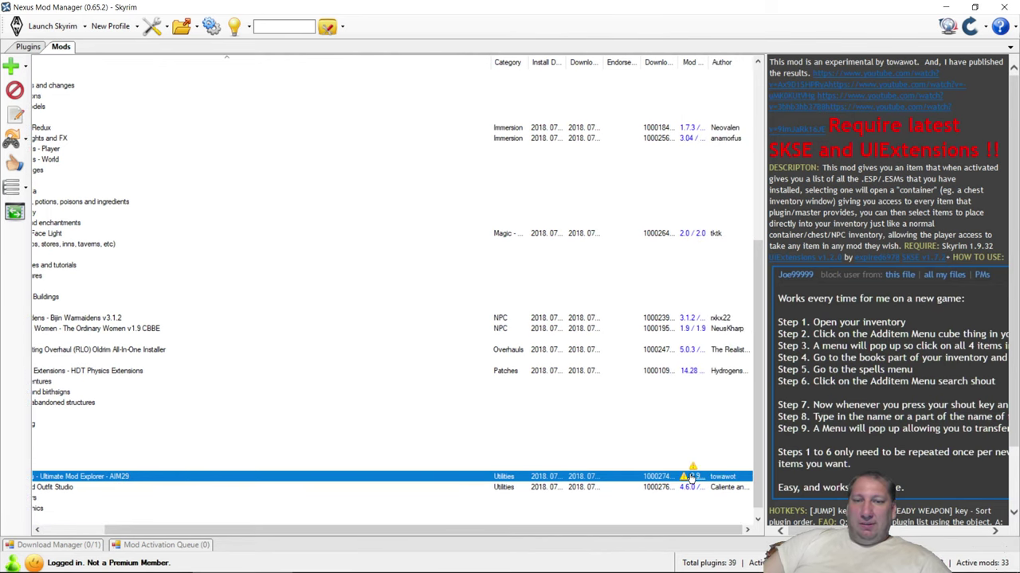
pyautogui.moveTo(684, 478)
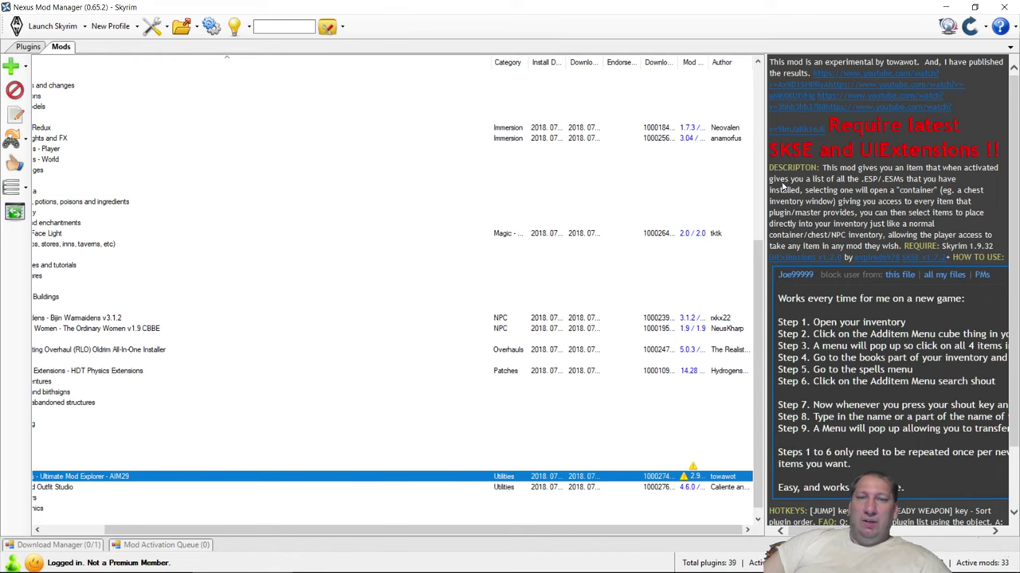
pyautogui.moveTo(203, 540); pyautogui.dragTo(75, 542)
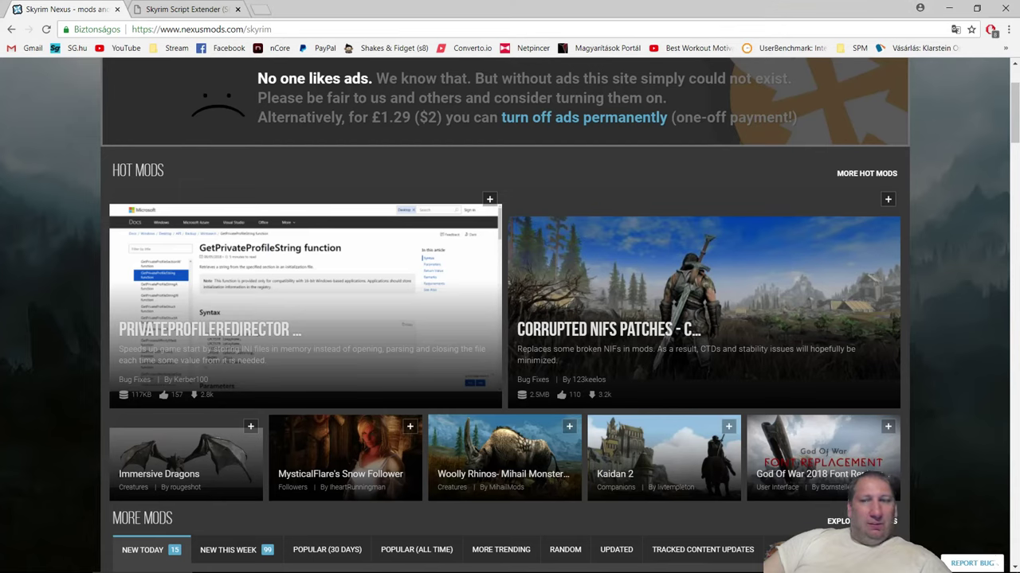
# Step: In the browser, open Guts Custom Head Mesh and face Preset from today's new mods, read its description, and return to the Skyrim page
pyautogui.scroll(-5, 596, 209)
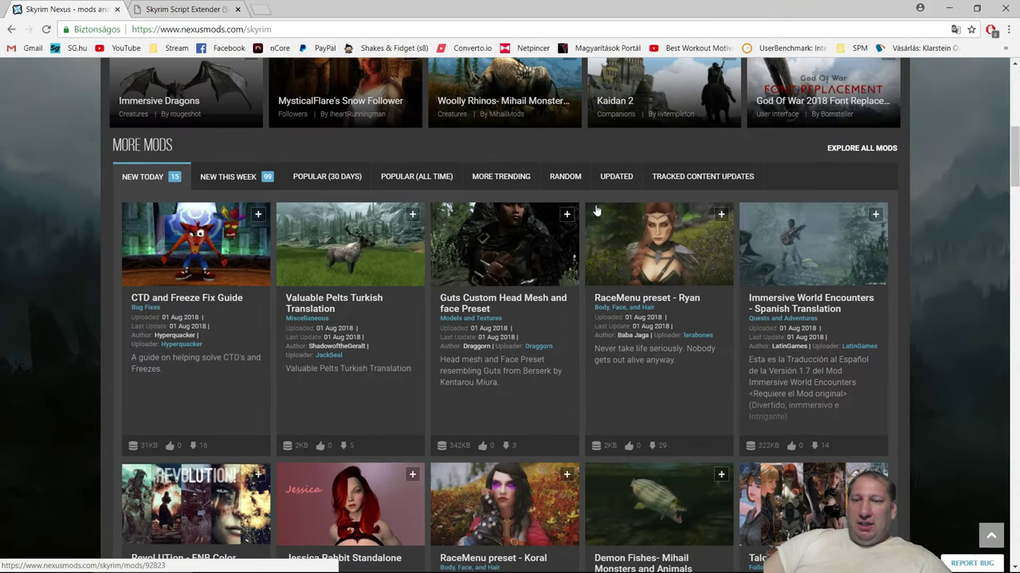
pyautogui.click(482, 246)
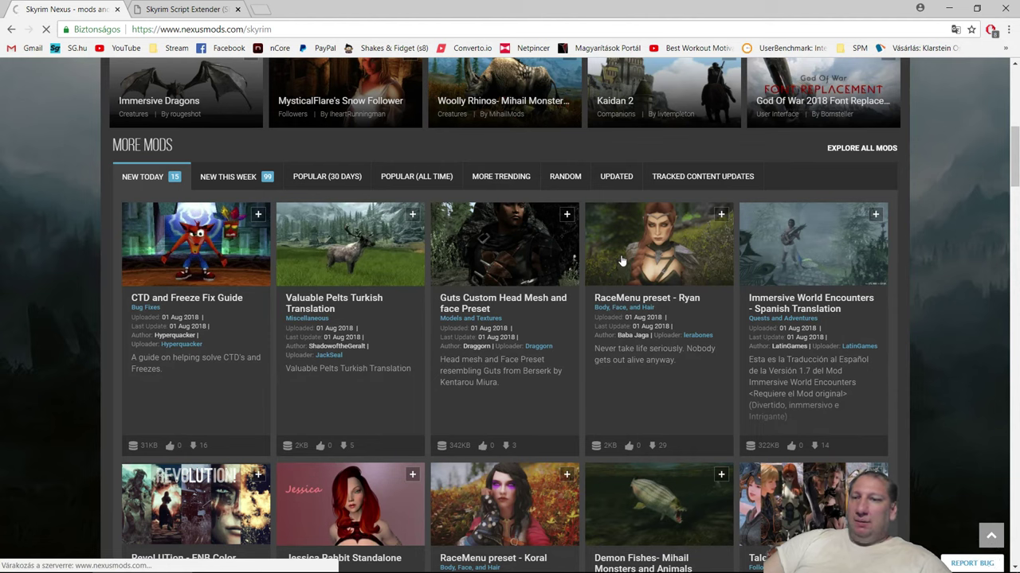
pyautogui.scroll(-2, 622, 261)
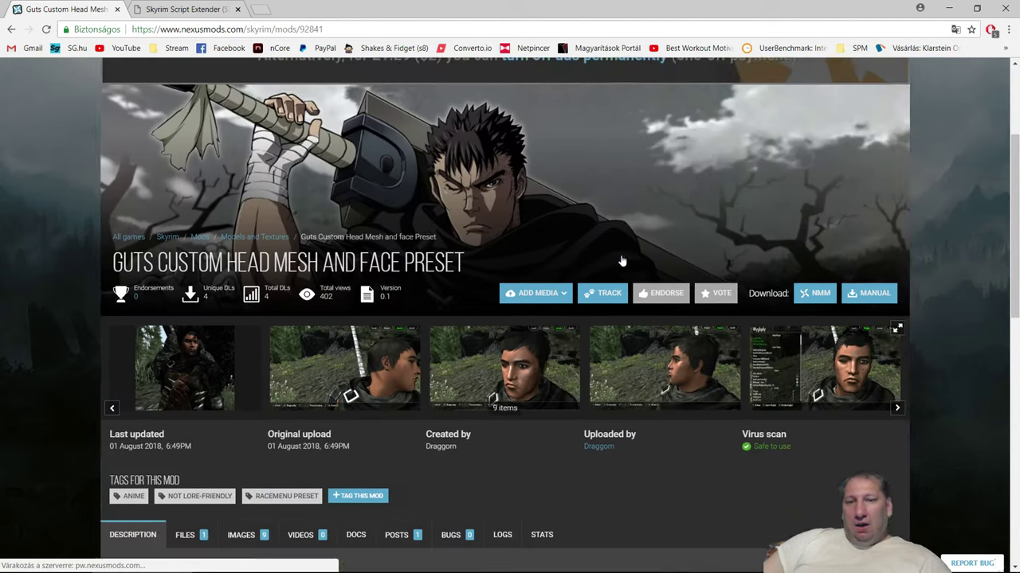
pyautogui.scroll(-7, 622, 261)
pyautogui.scroll(3, 622, 261)
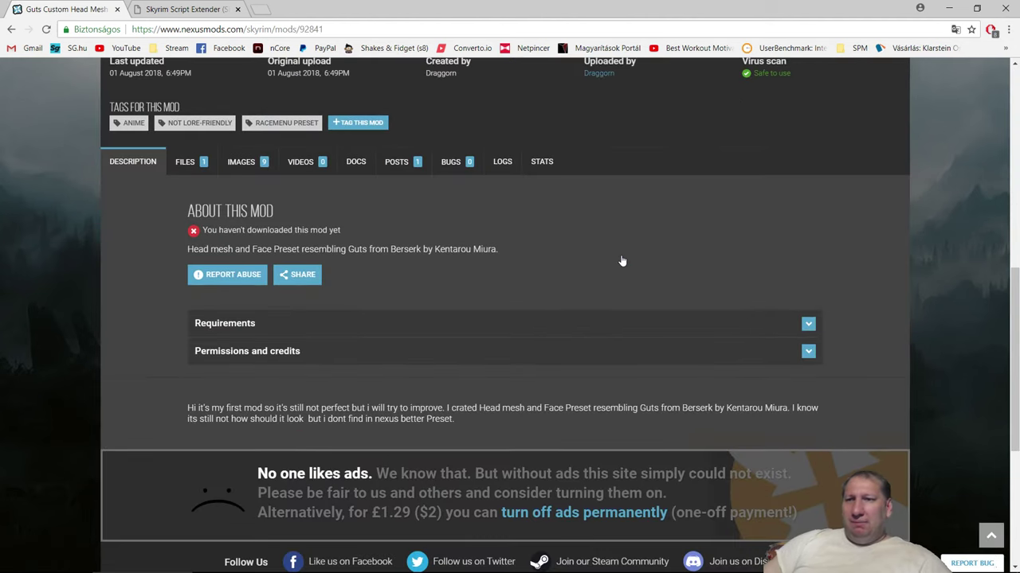
pyautogui.scroll(-2, 622, 261)
pyautogui.scroll(4, 499, 197)
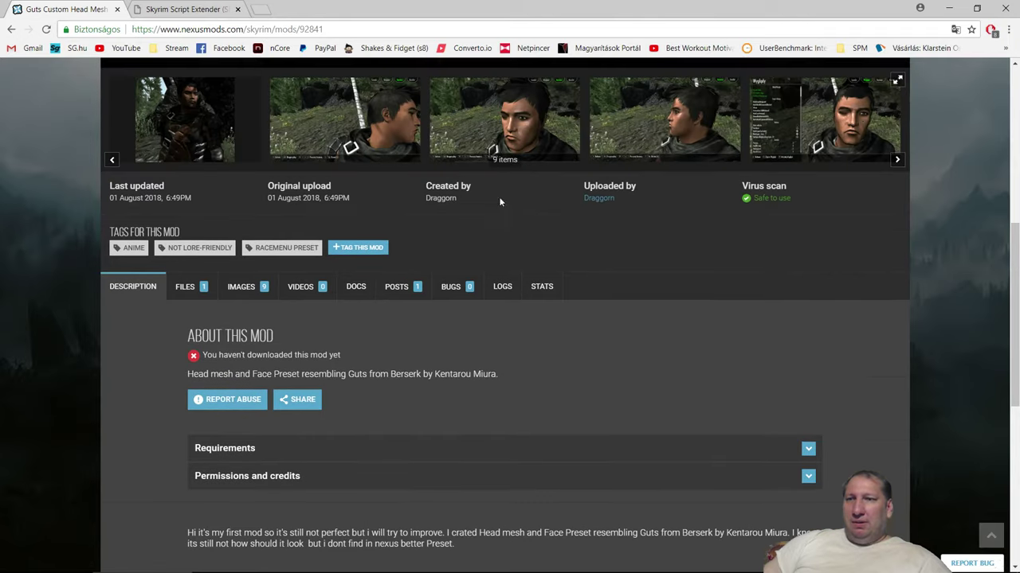
pyautogui.click(13, 33)
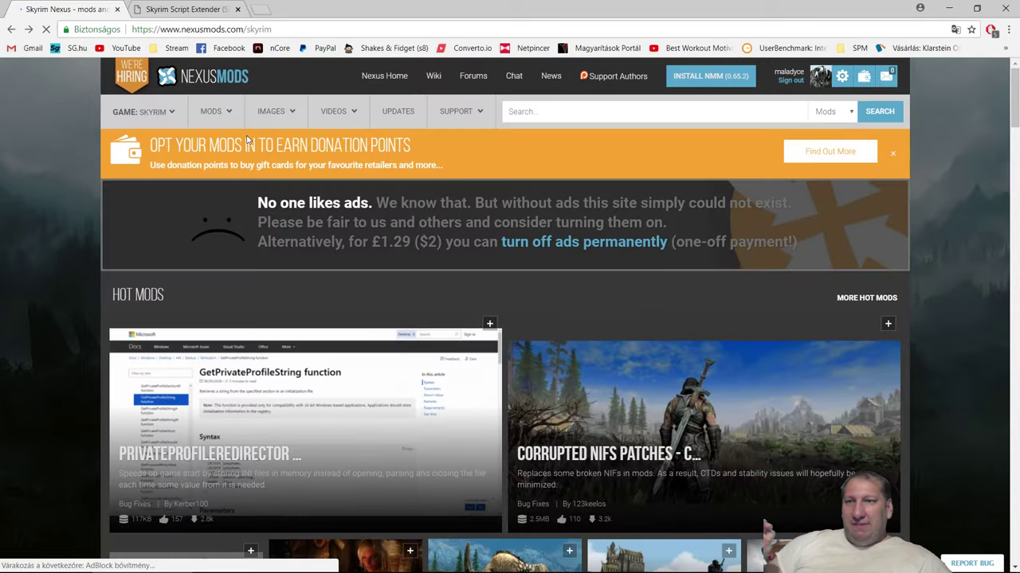
# Step: Open the list of all Skyrim mods on Nexus Mods and look over its newest entries
pyautogui.moveTo(231, 117)
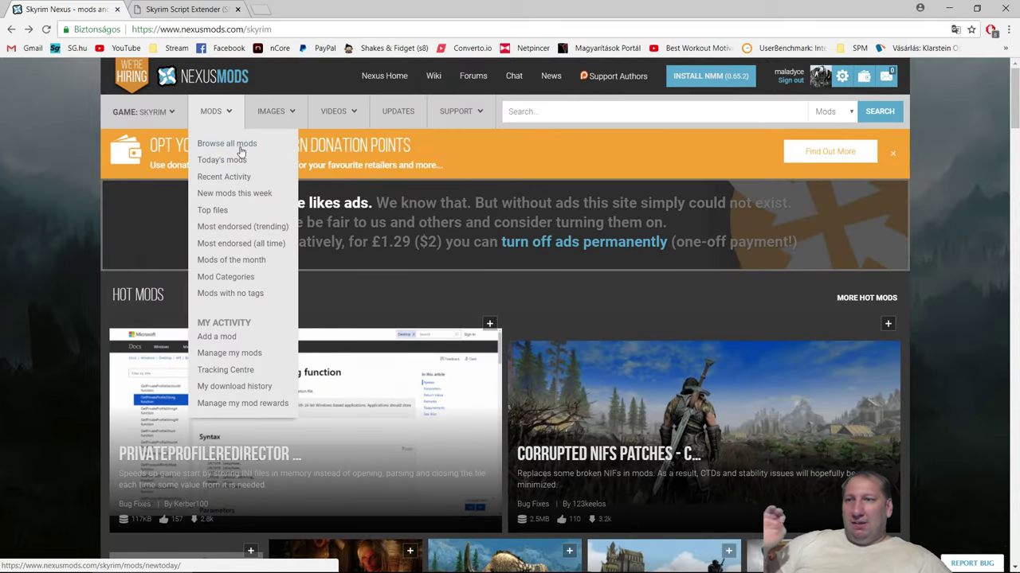
pyautogui.click(242, 148)
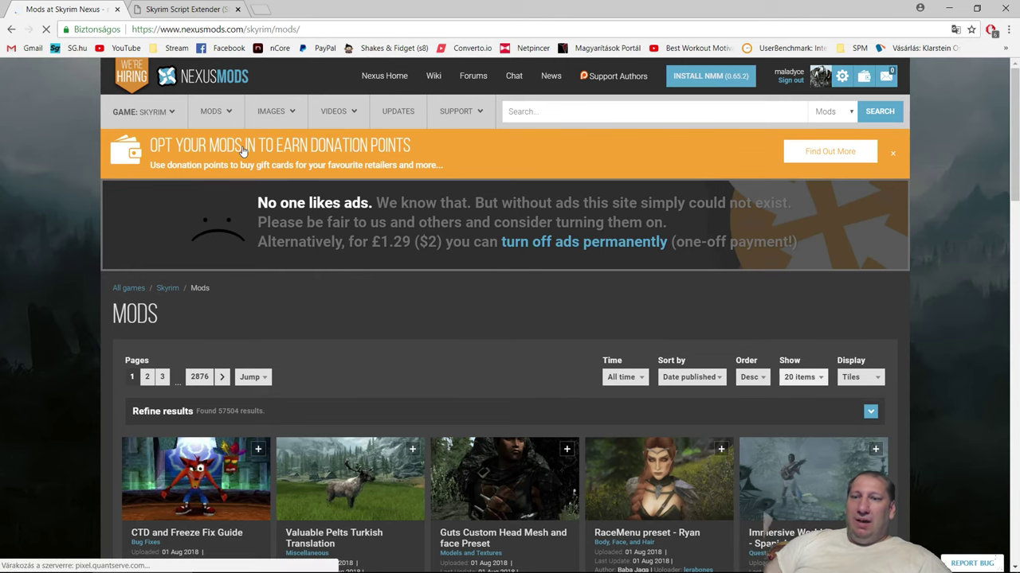
pyautogui.scroll(-2, 243, 152)
pyautogui.scroll(1, 243, 152)
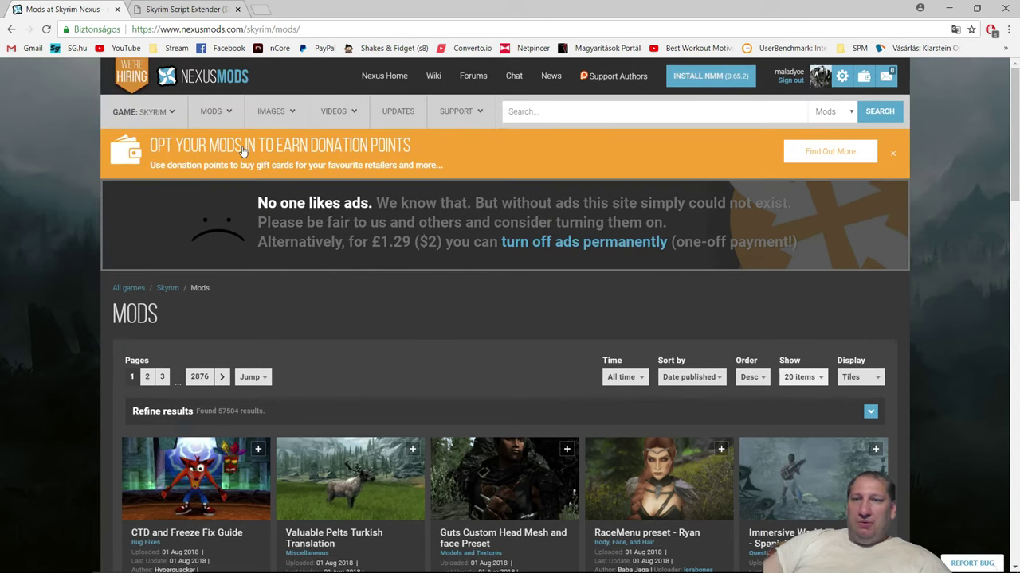
# Step: Open the Skyrim mod categories page and look through the full list, from Alchemy down to the Enderal categories
pyautogui.moveTo(211, 108)
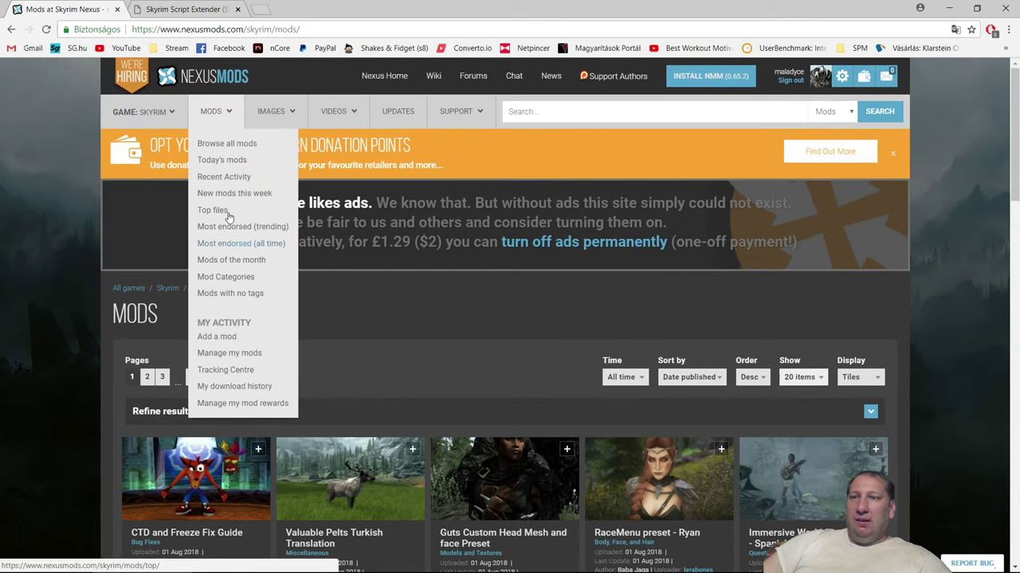
pyautogui.click(220, 277)
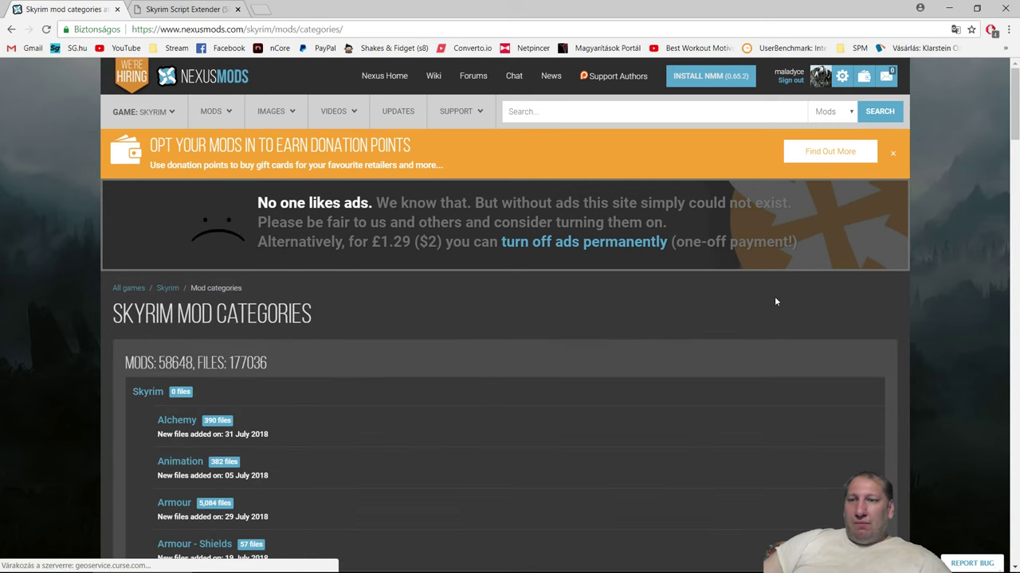
pyautogui.scroll(-4, 775, 301)
pyautogui.scroll(1, 774, 301)
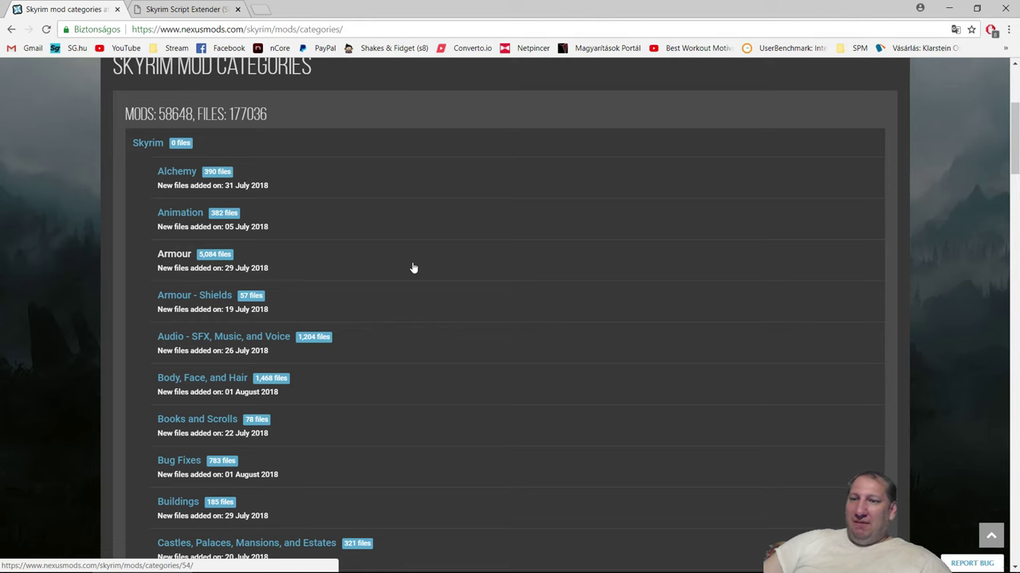
pyautogui.scroll(-9, 413, 268)
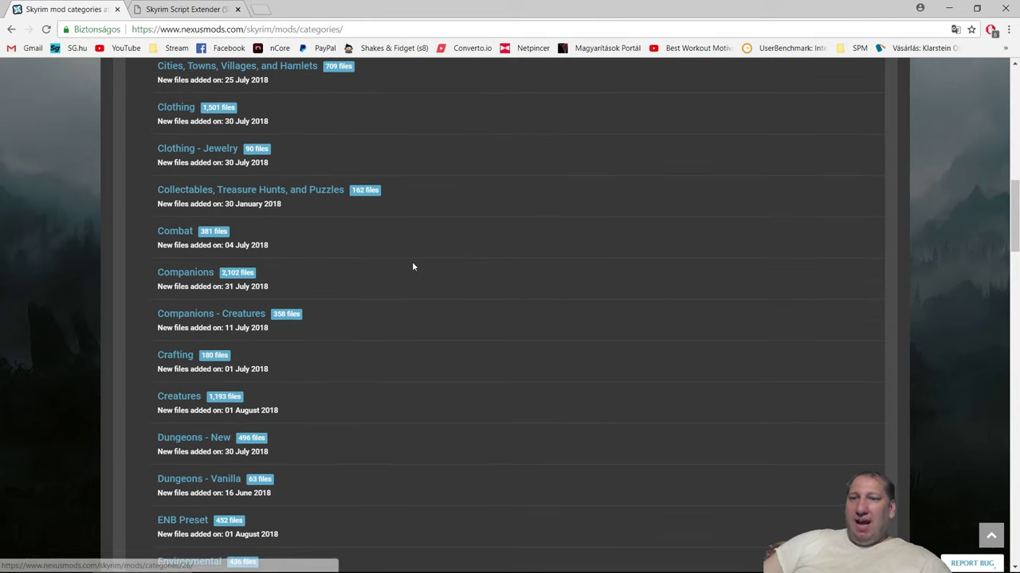
pyautogui.scroll(-3, 413, 267)
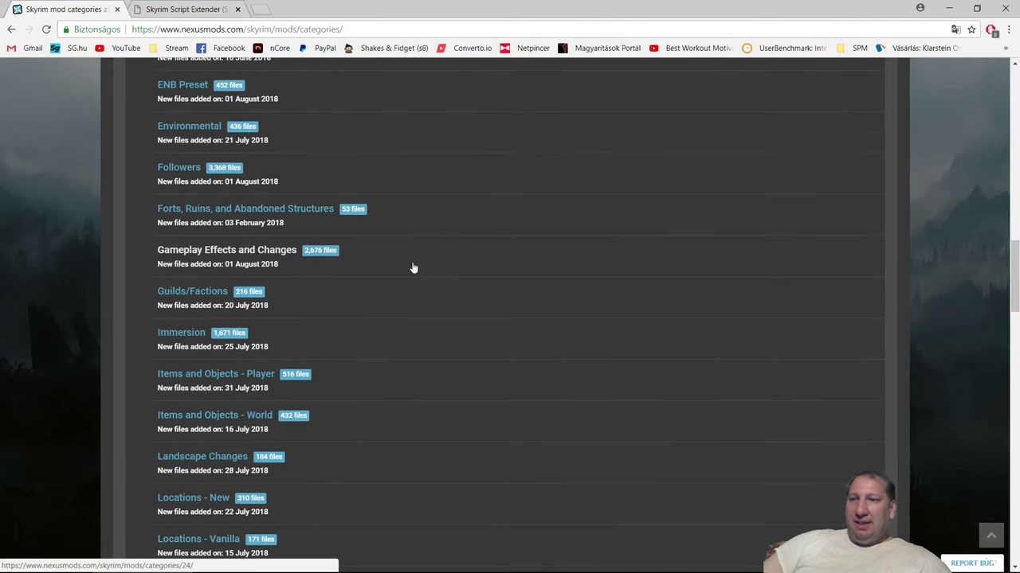
pyautogui.scroll(-8, 412, 268)
pyautogui.scroll(-3, 413, 268)
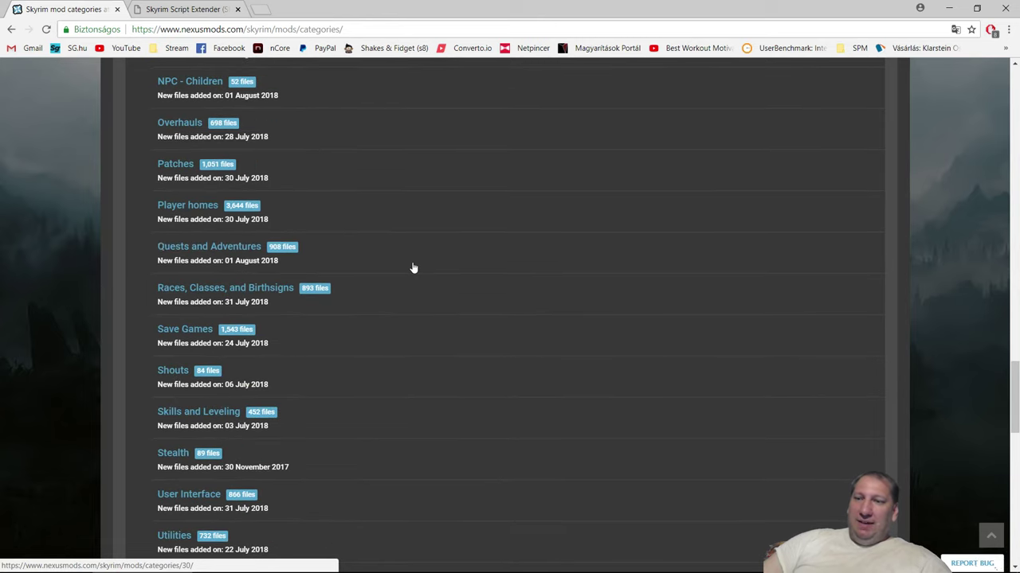
pyautogui.scroll(-7, 413, 268)
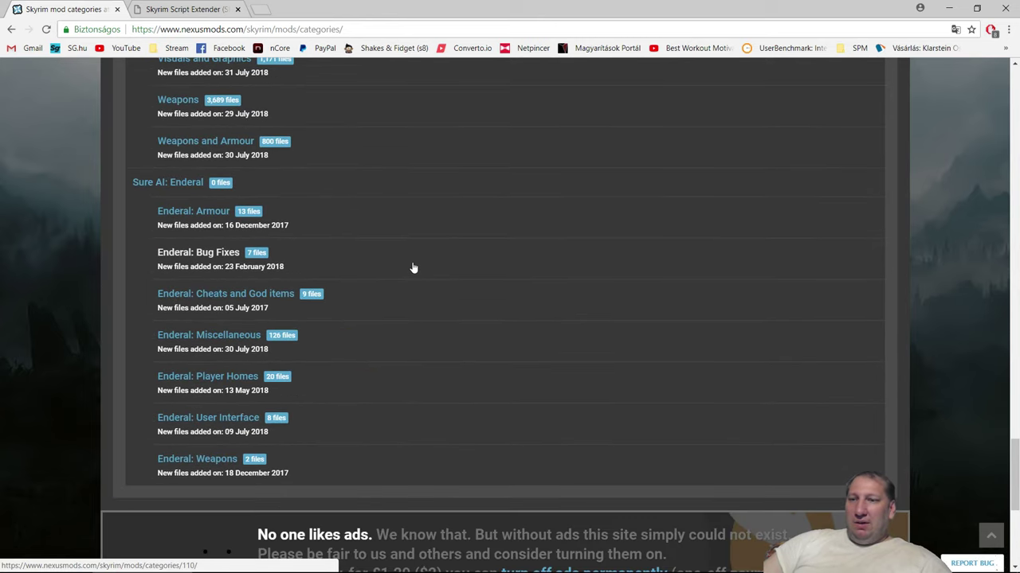
pyautogui.scroll(10, 413, 268)
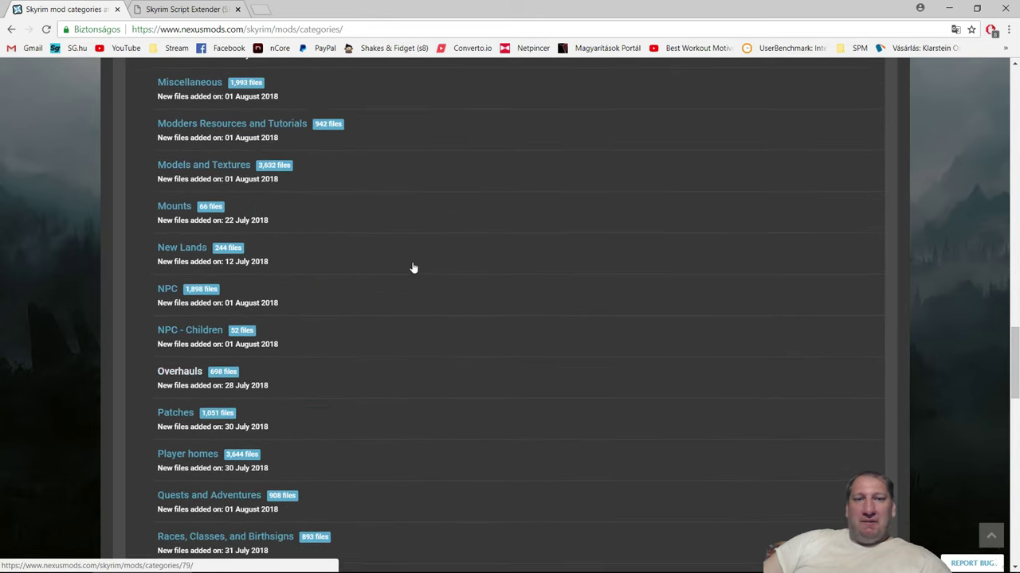
pyautogui.scroll(9, 413, 267)
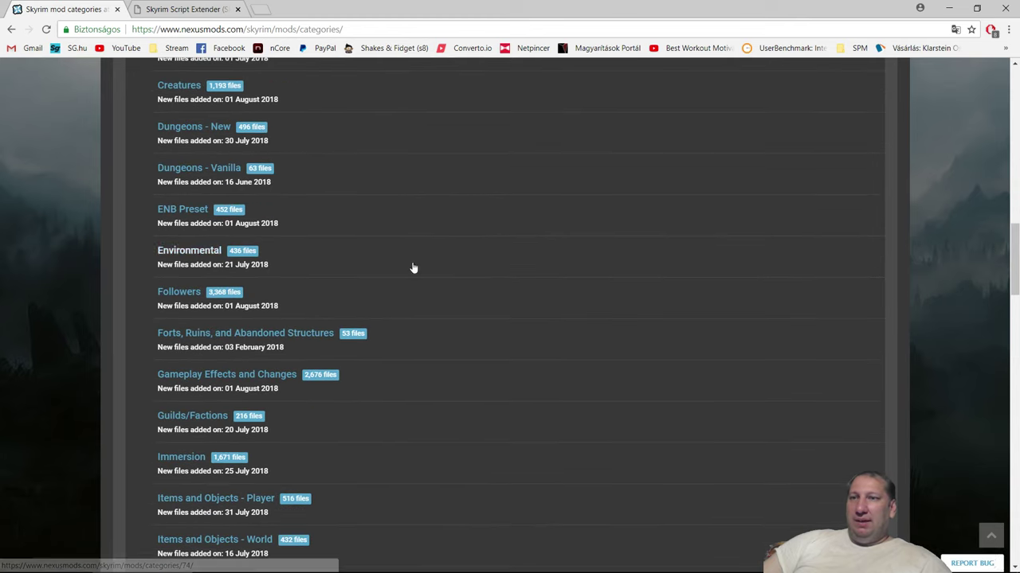
pyautogui.scroll(13, 412, 267)
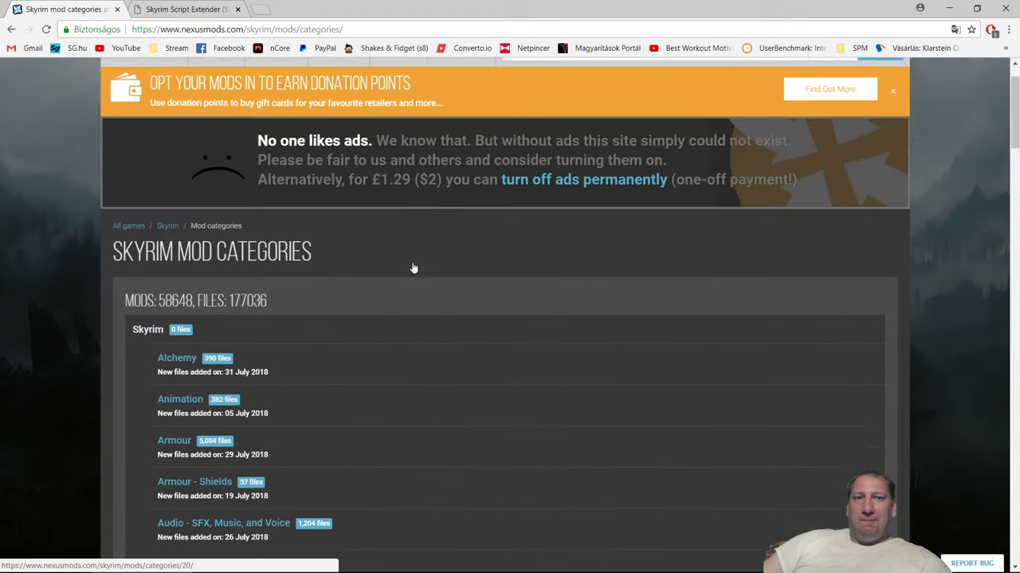
pyautogui.scroll(1, 413, 268)
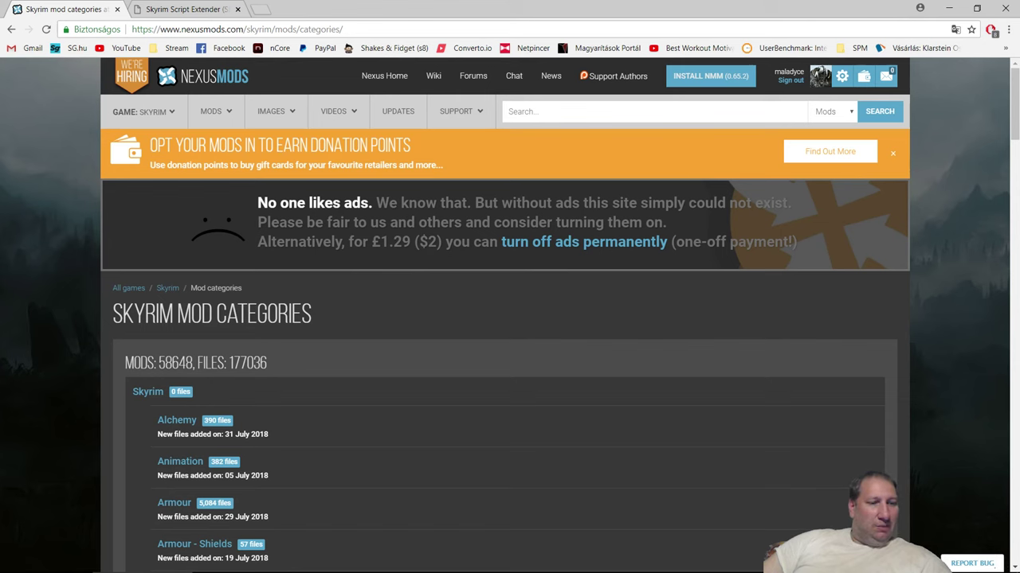
# Step: Switch to Nexus Mod Manager and look through the installed mods by category, from Abodes - Player homes to Weapons and armour sets
pyautogui.hotkey('alt', 'Tab')
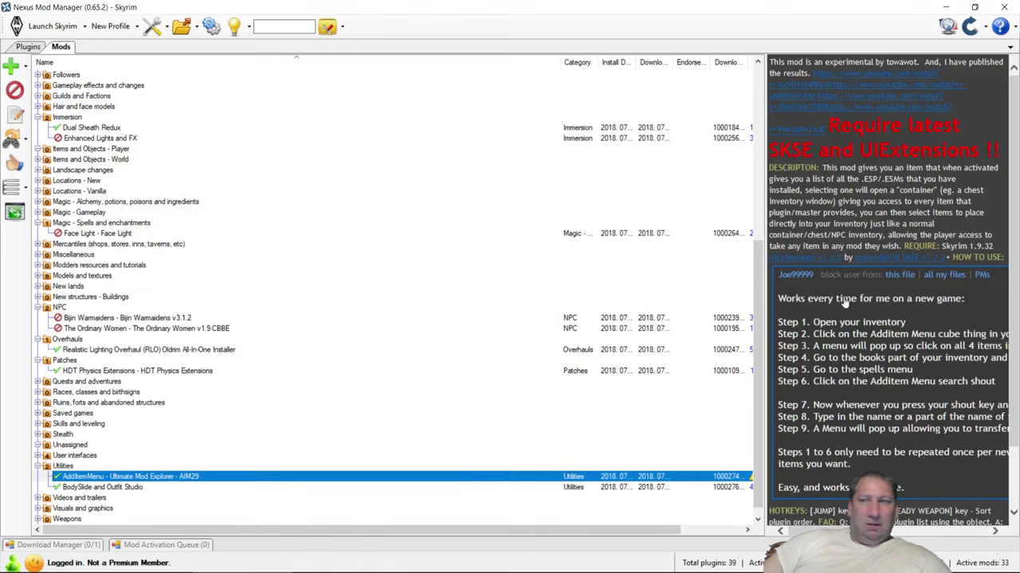
pyautogui.scroll(8, 249, 236)
pyautogui.scroll(2, 249, 235)
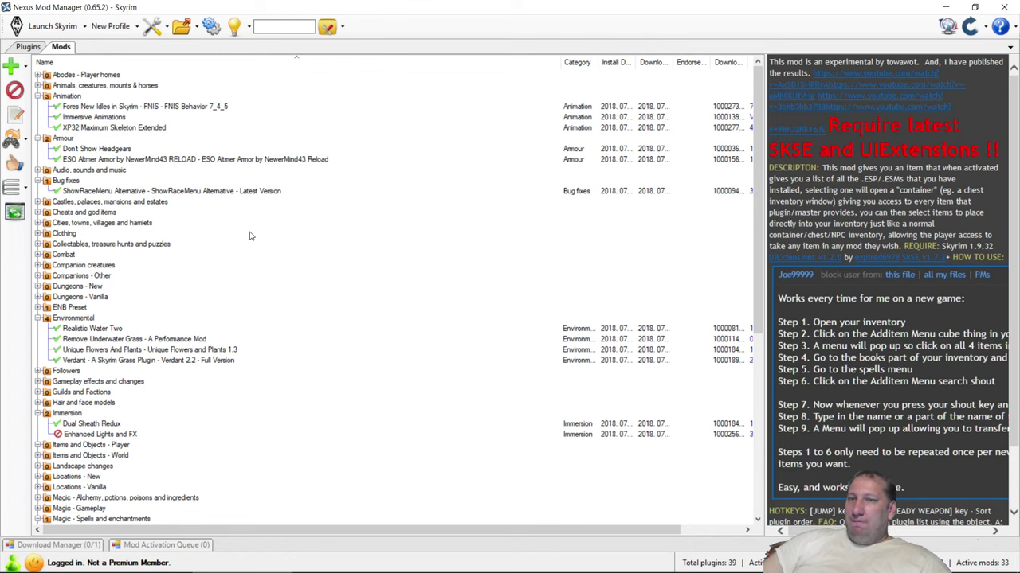
pyautogui.scroll(-10, 250, 235)
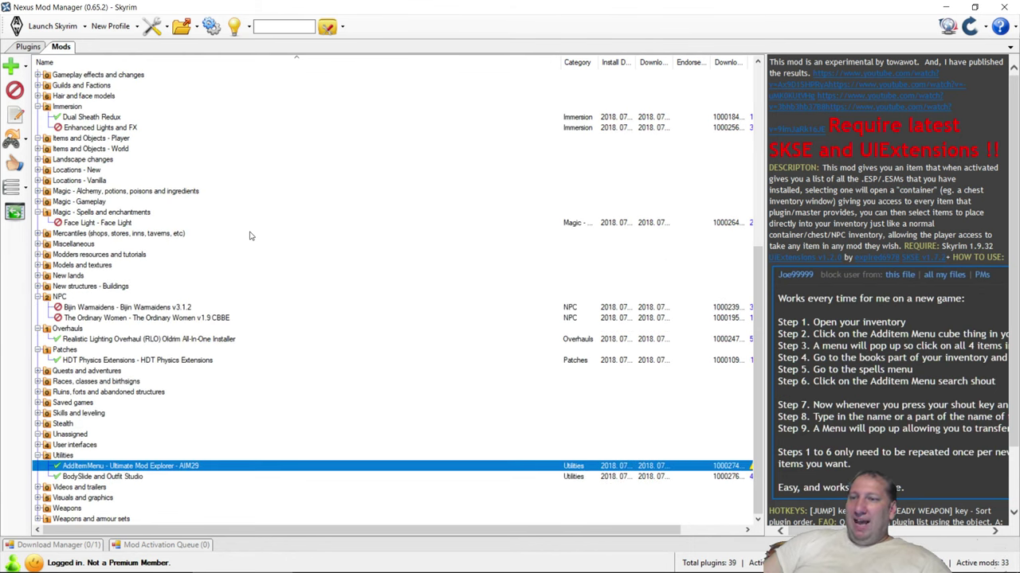
pyautogui.scroll(10, 249, 236)
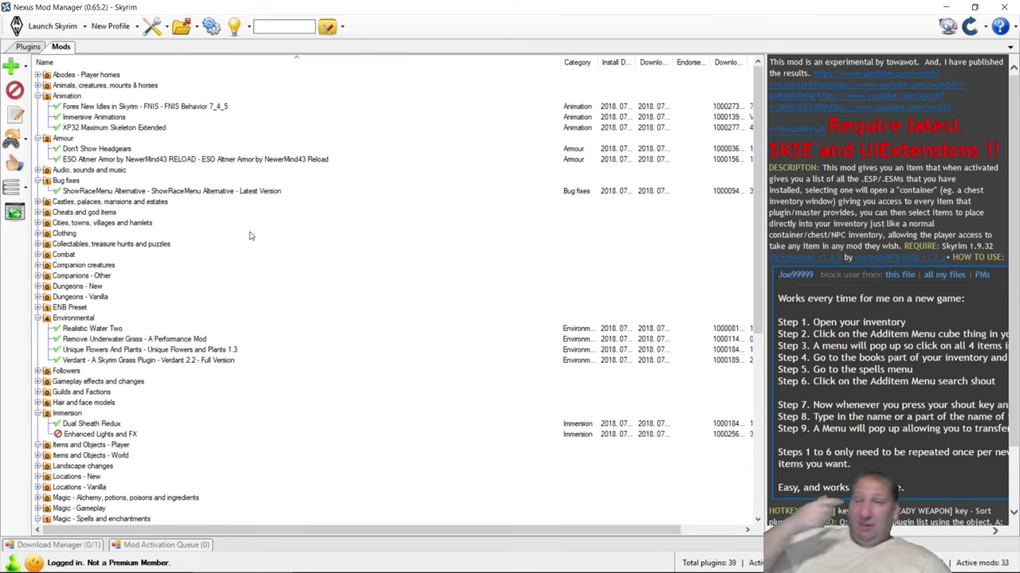